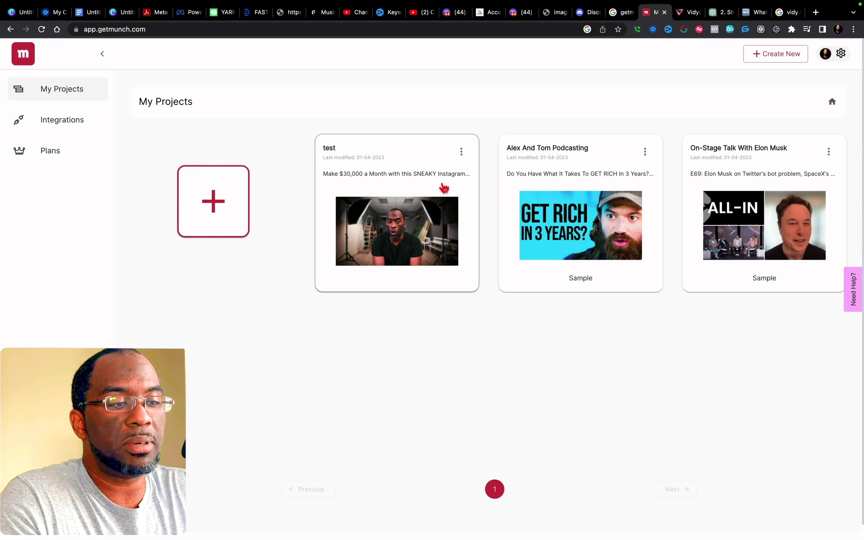
- Open the test project's options menu in My Projects, then dismiss it without deleting anything
click(462, 152)
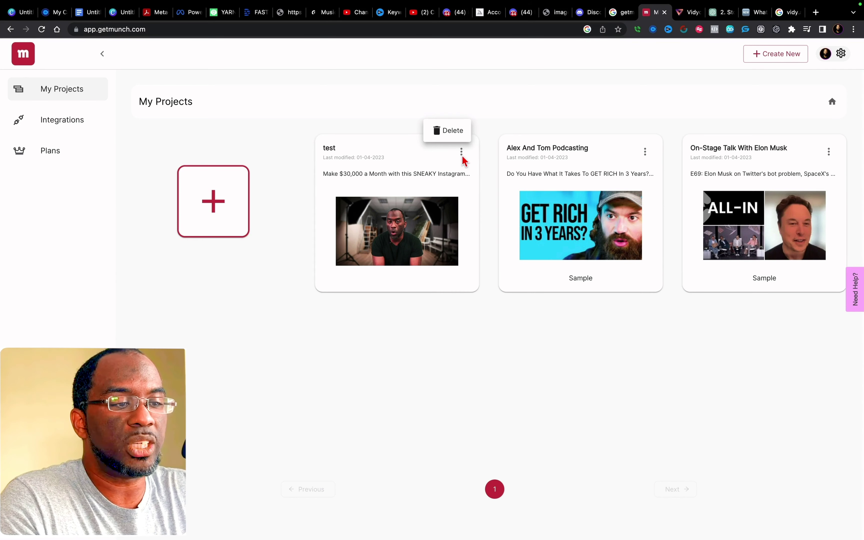
click(386, 263)
- Open the test project and filter its clips by the Youtube, Engagement and Captions keywords
click(385, 263)
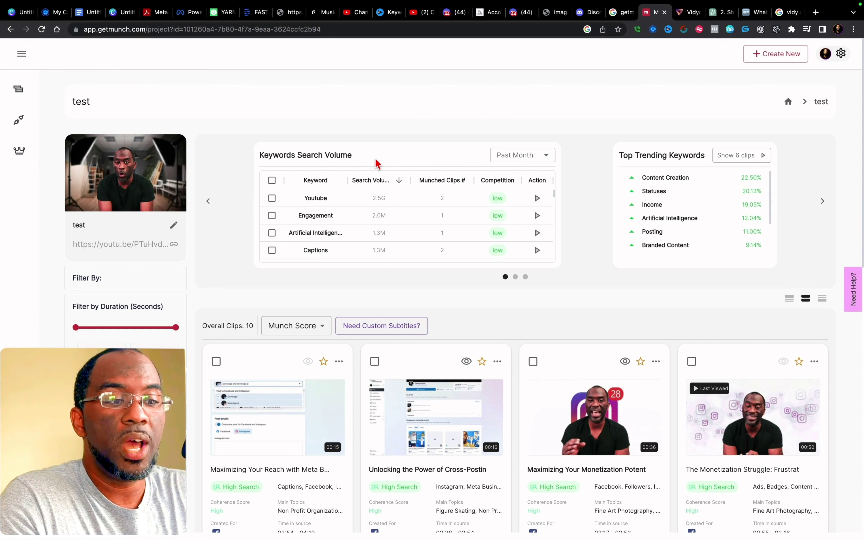
click(494, 201)
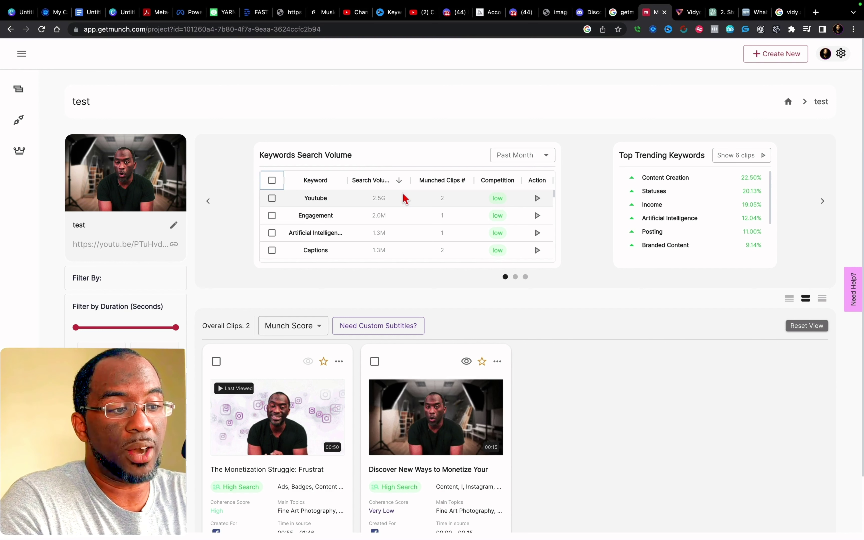
click(538, 201)
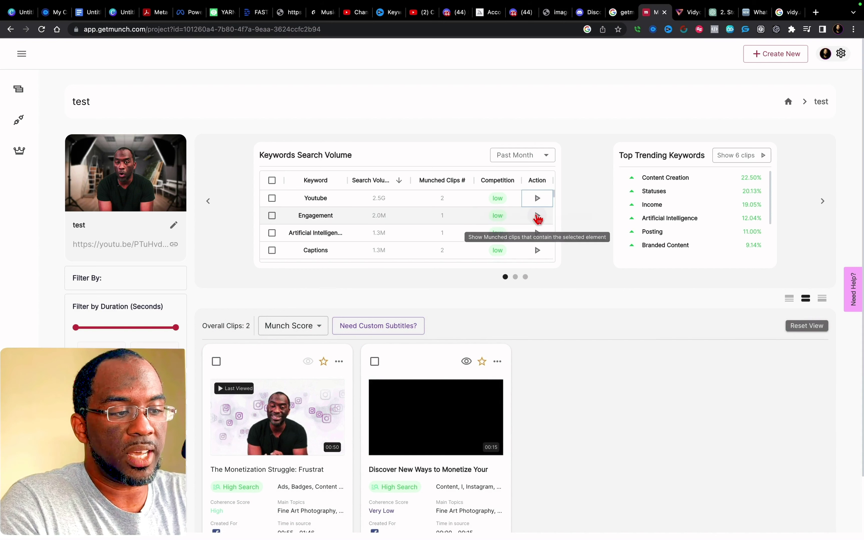
click(538, 217)
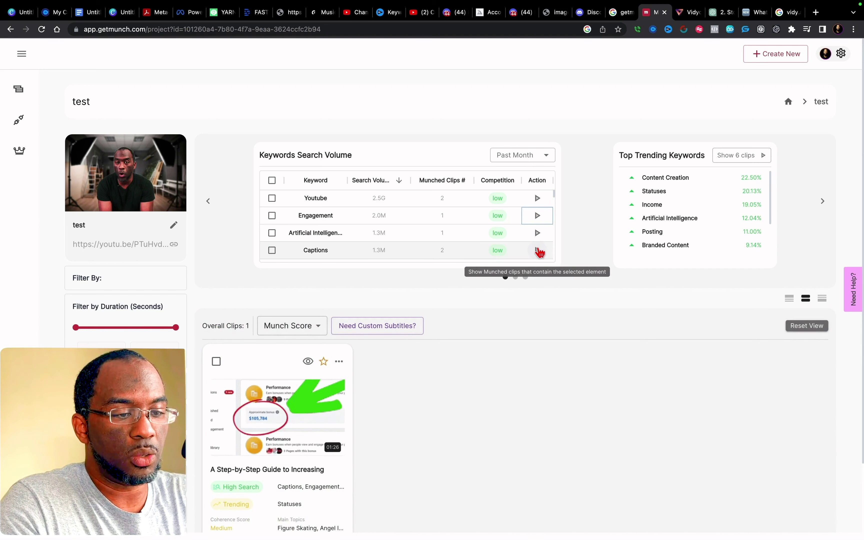
click(538, 250)
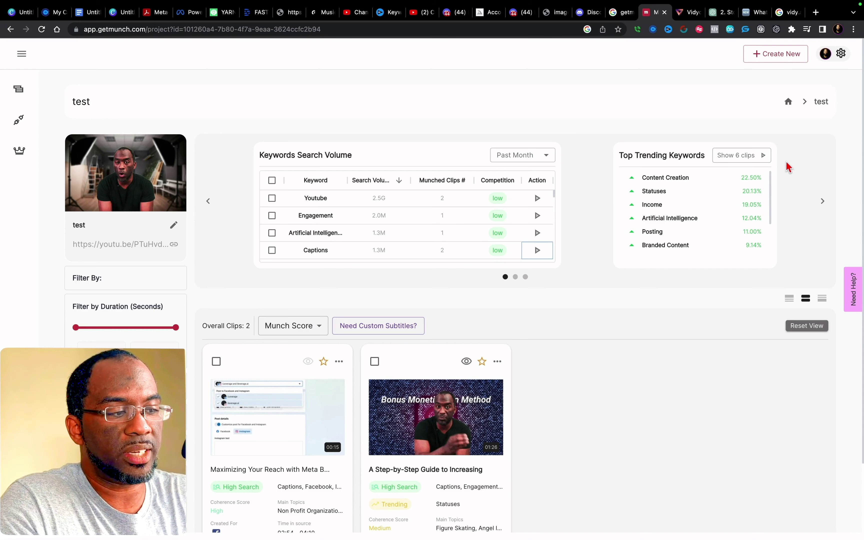
- Show the six clips matching top trending keywords and cap clip duration at 30 seconds
click(763, 158)
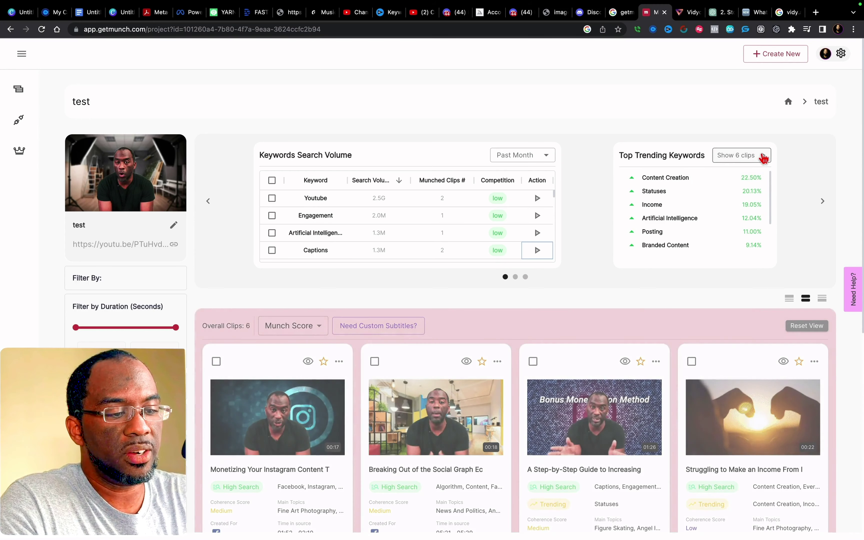
scroll(651, 307, down, 7)
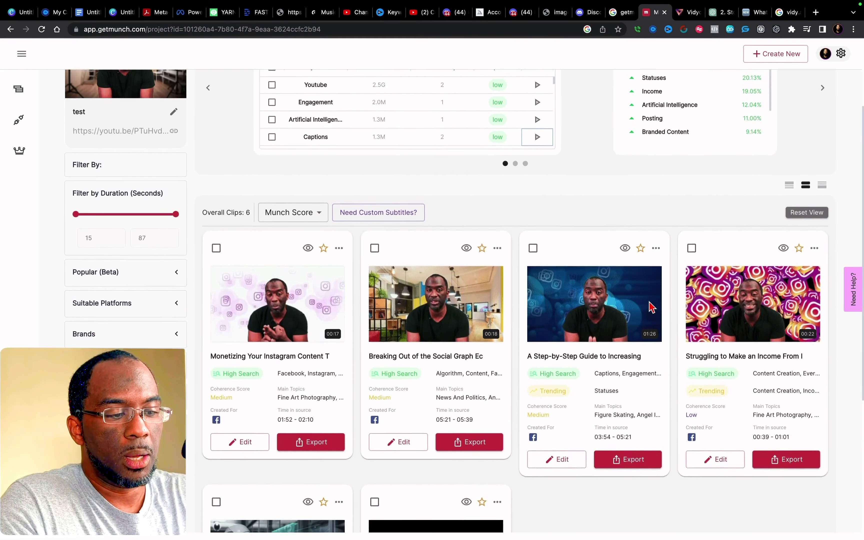
scroll(650, 307, up, 7)
scroll(649, 303, down, 5)
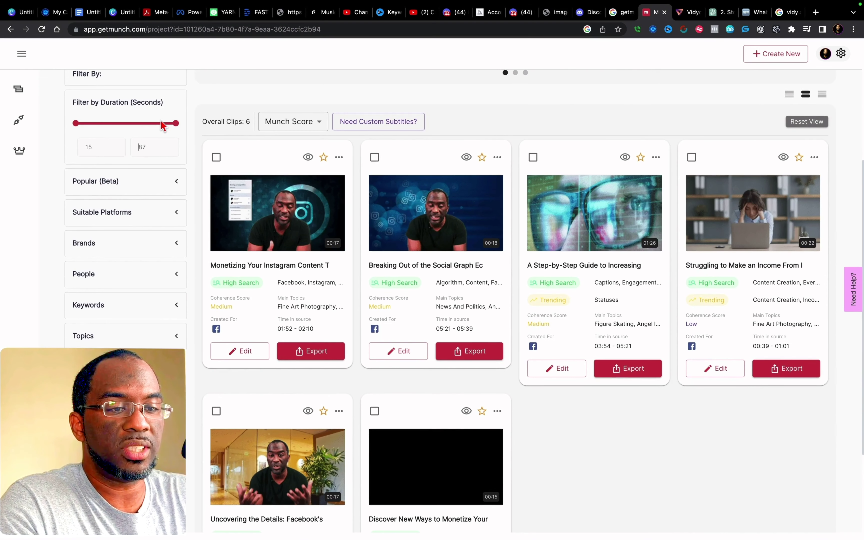
drag(178, 124, 98, 127)
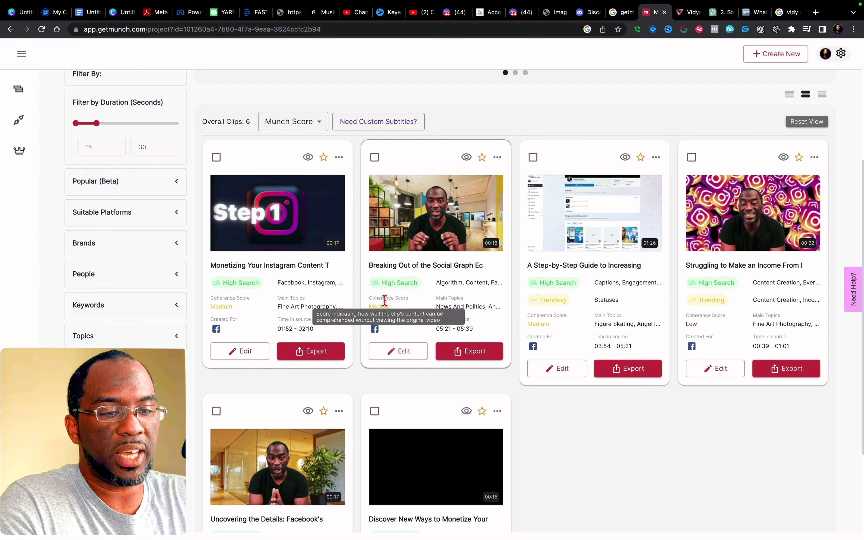
- Expand the Popular (Beta) and Brands filters, tick Facebook, and expand the Keywords and Topics lists
click(164, 182)
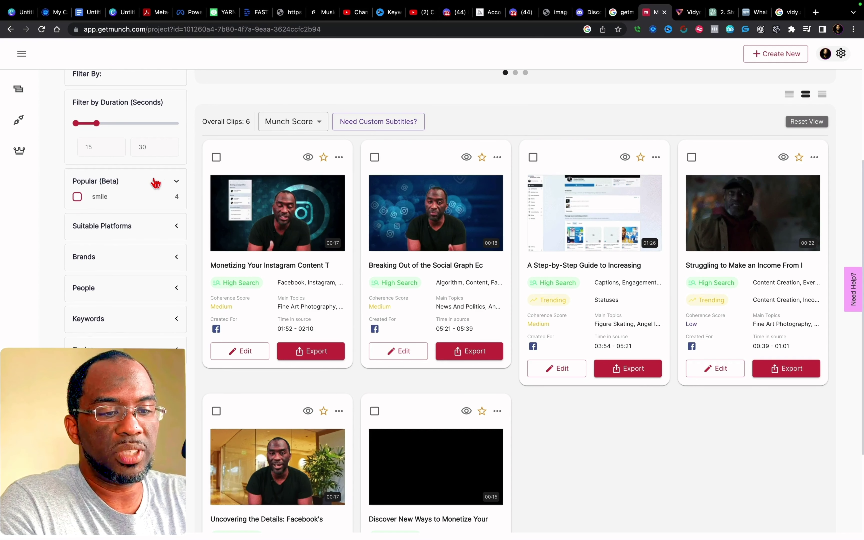
click(143, 256)
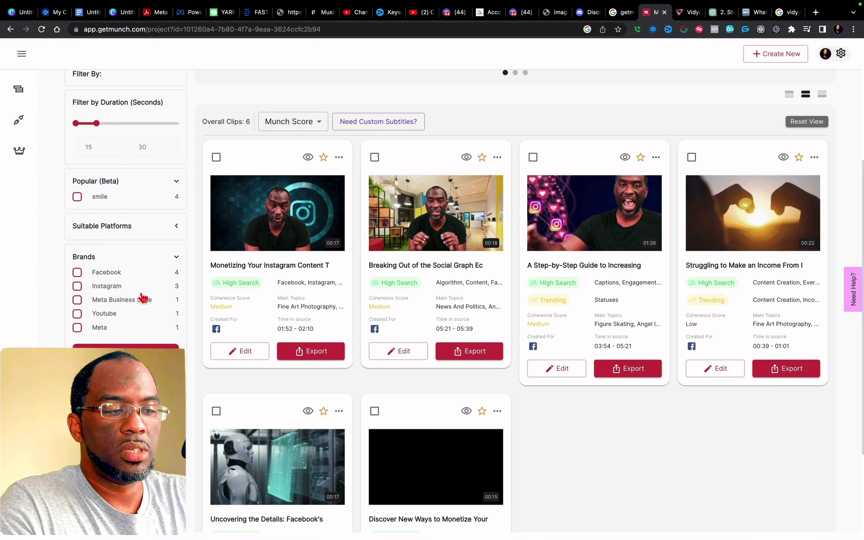
click(107, 274)
scroll(125, 322, down, 4)
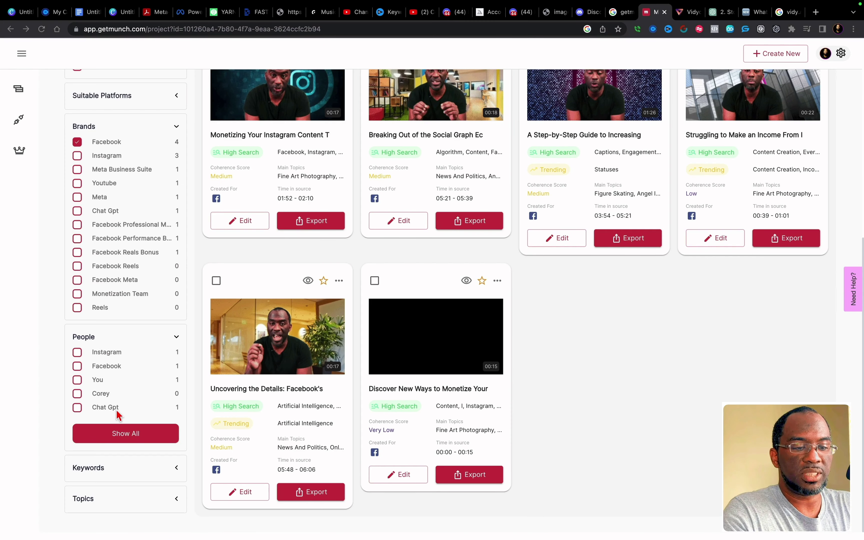
click(176, 468)
click(176, 323)
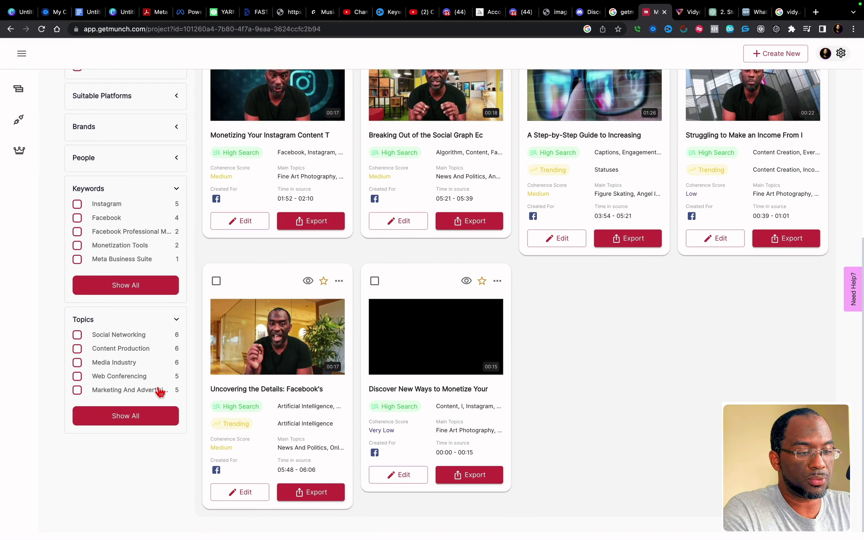
scroll(430, 302, up, 4)
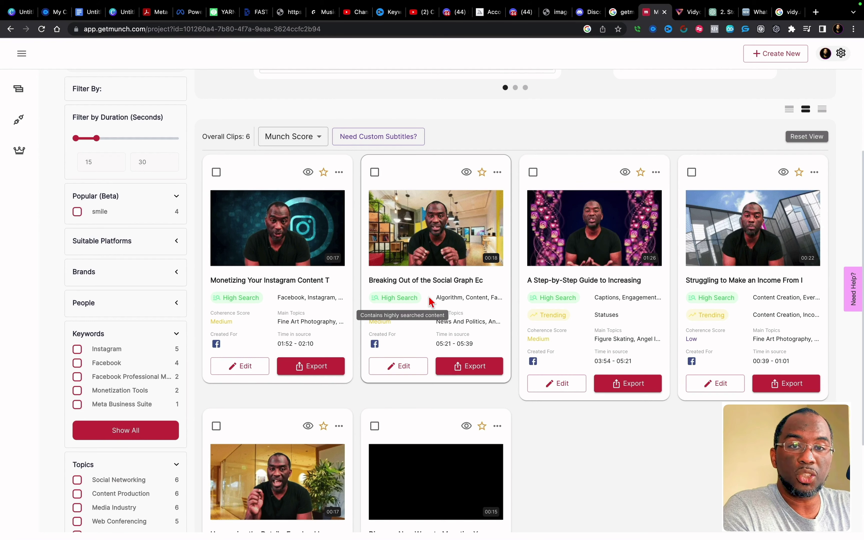
scroll(823, 207, up, 5)
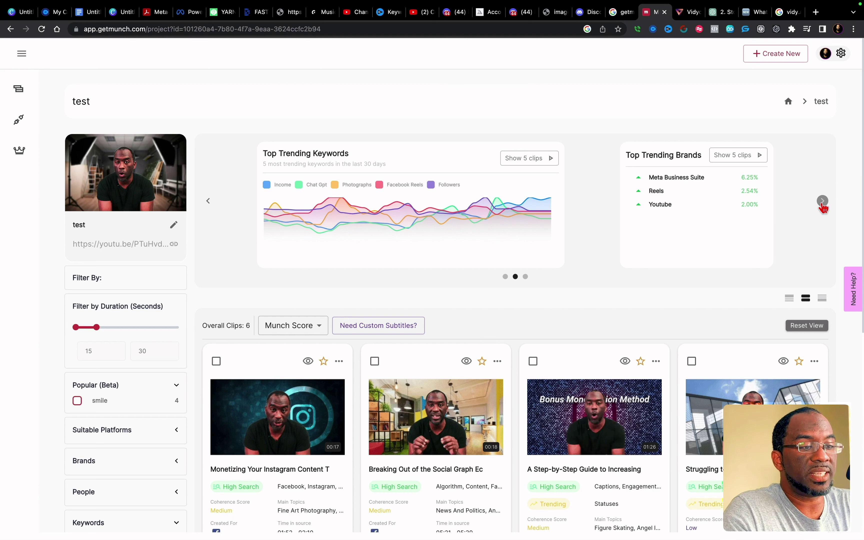
- Page the trend carousel to trending people and topics, then wrap back to keyword search volume
click(823, 201)
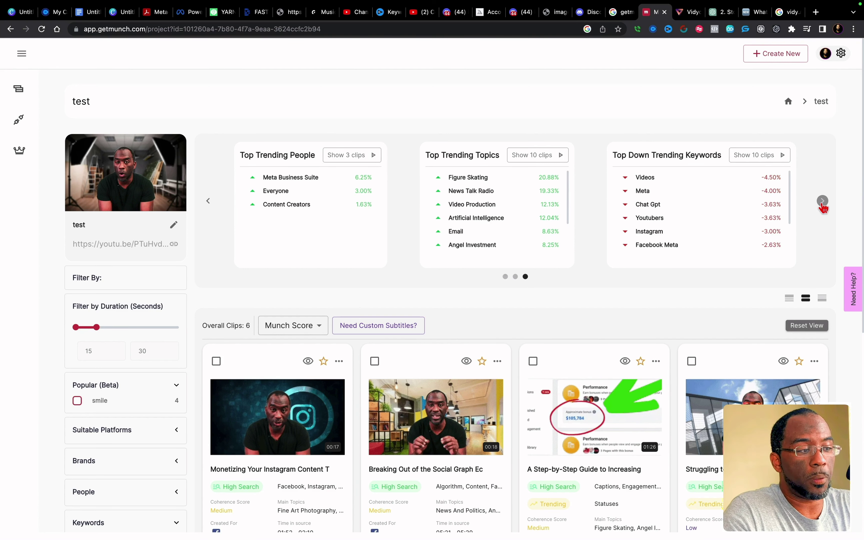
click(823, 201)
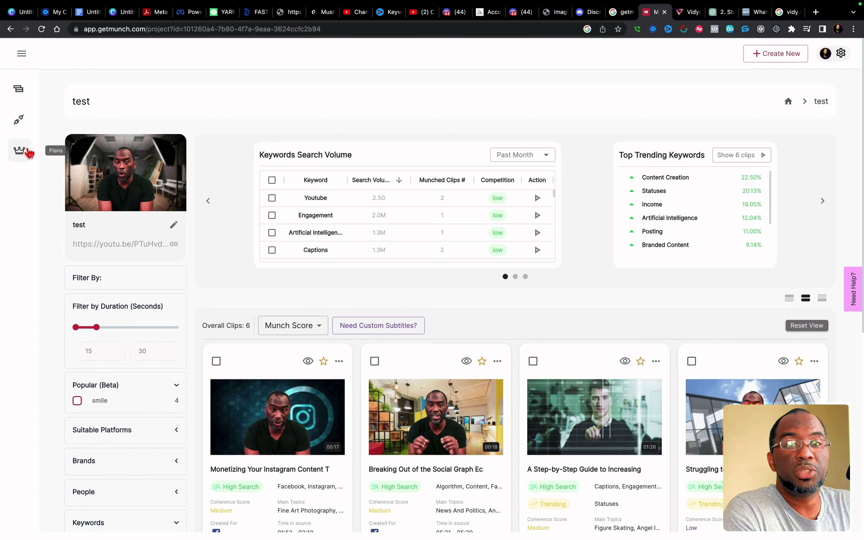
- Review Munch's Pro and Enterprise plan pricing, then switch over to the vidyo.ai tab
click(28, 152)
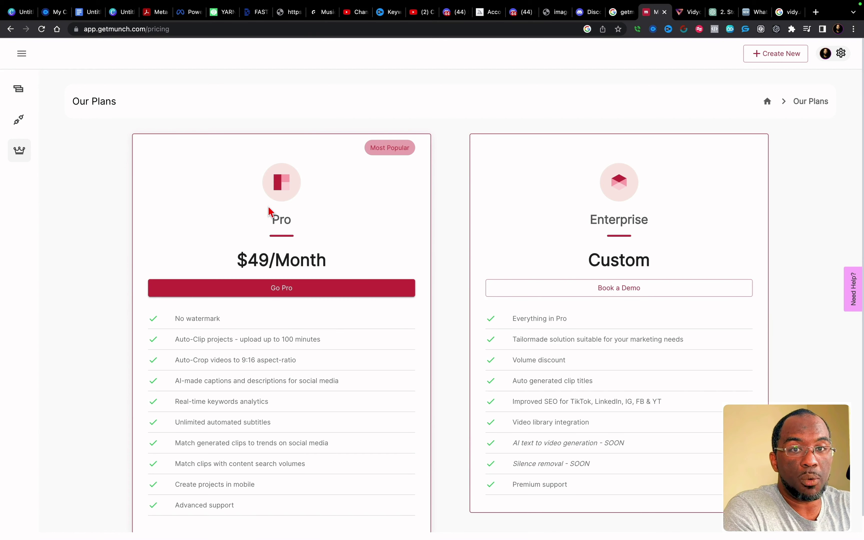
scroll(221, 379, down, 1)
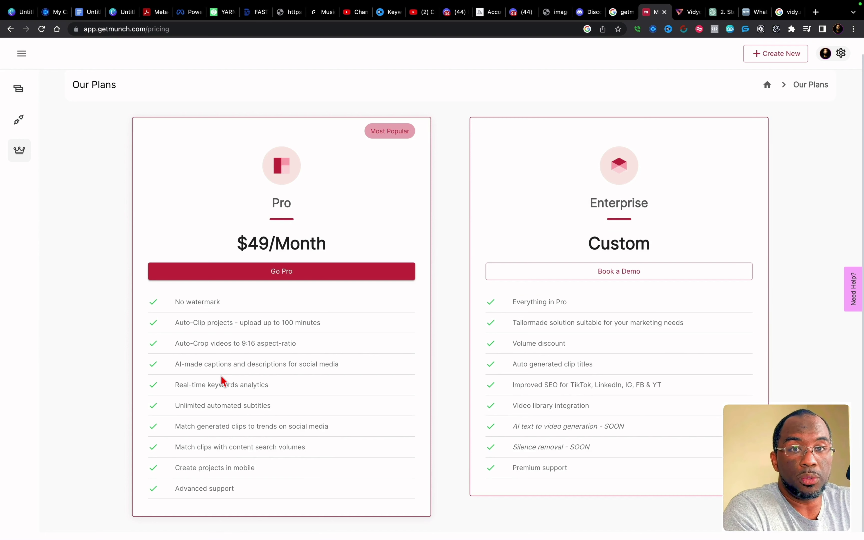
key(ctrl+Tab)
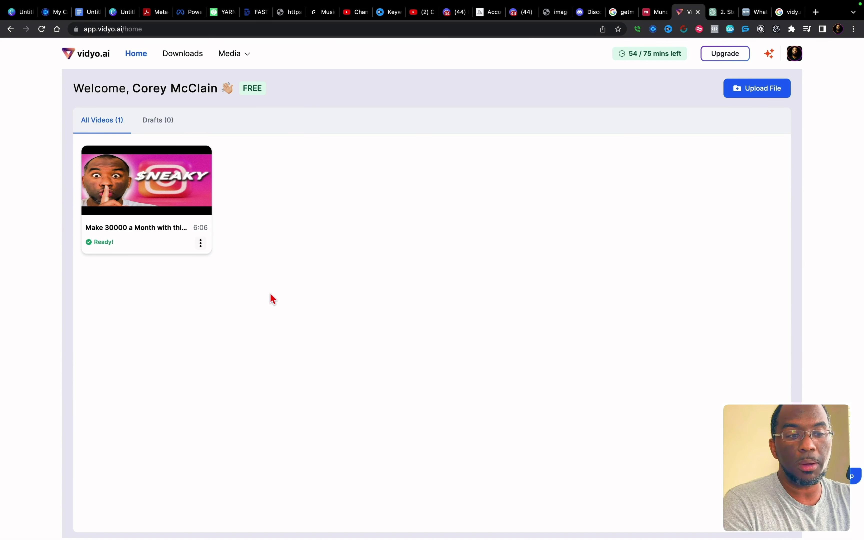
- Open the generated reel clips for the uploaded 6:06 video on vidyo.ai
mouse_move(179, 230)
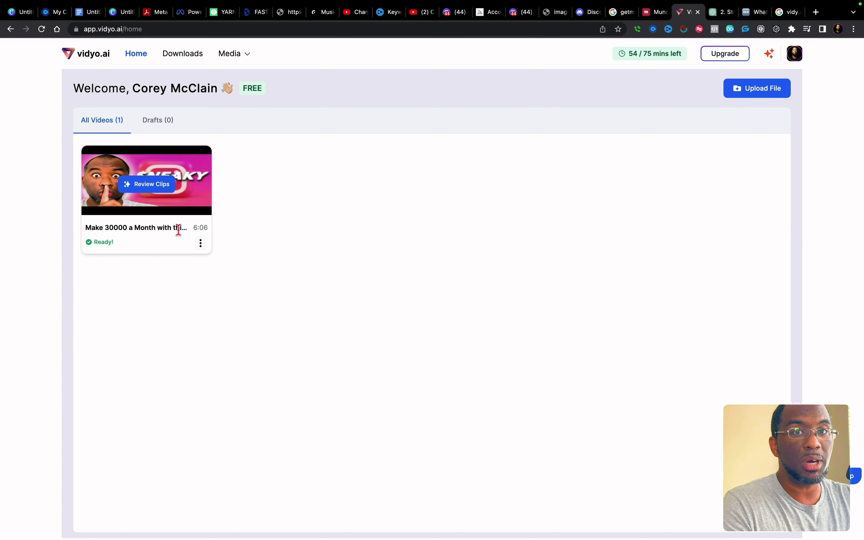
click(170, 209)
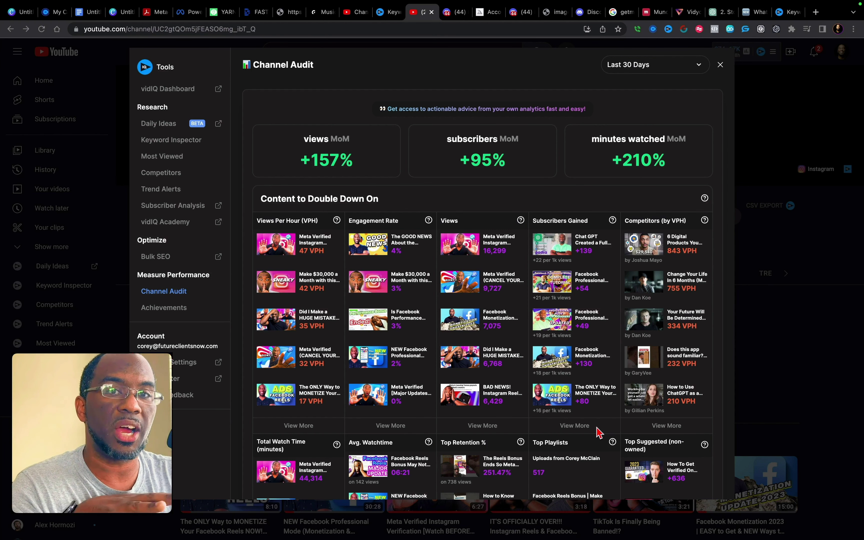
- Scroll the Channel Audit down to Items to Improve Upon, then go to vidIQ's Daily Ideas page
scroll(600, 433, down, 6)
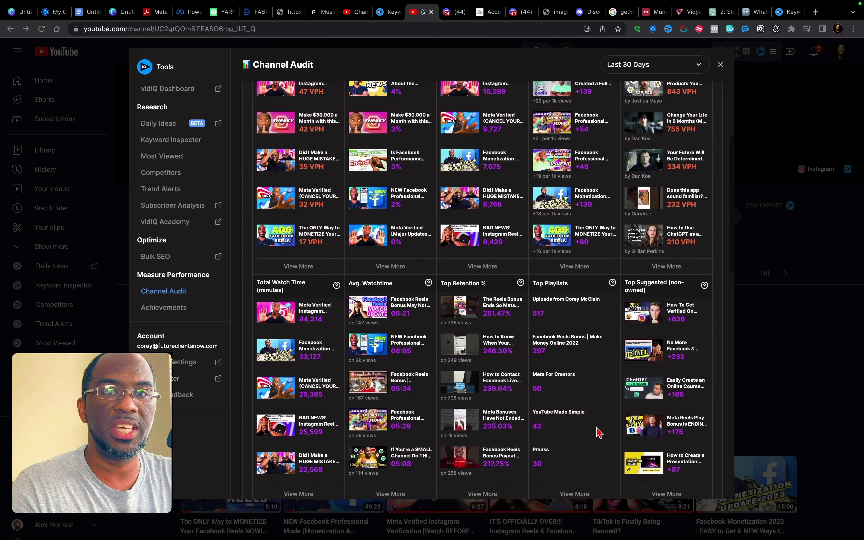
scroll(600, 432, down, 4)
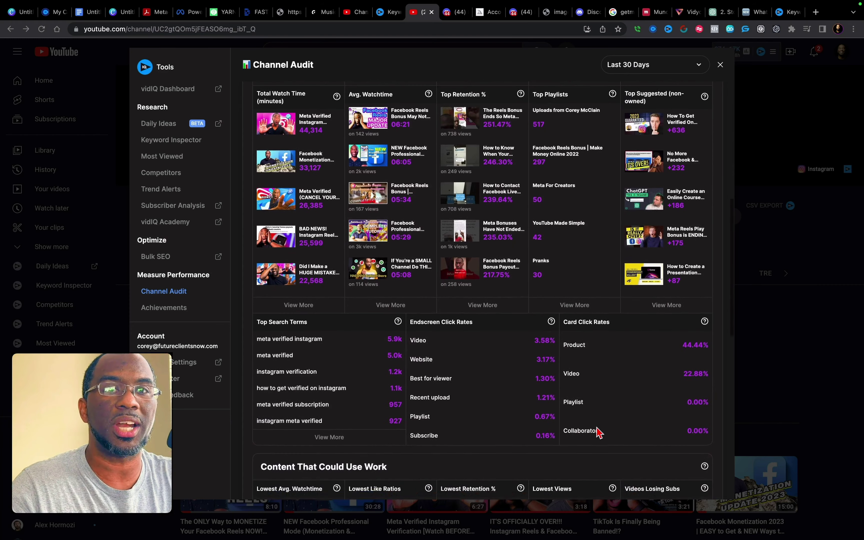
scroll(599, 433, down, 2)
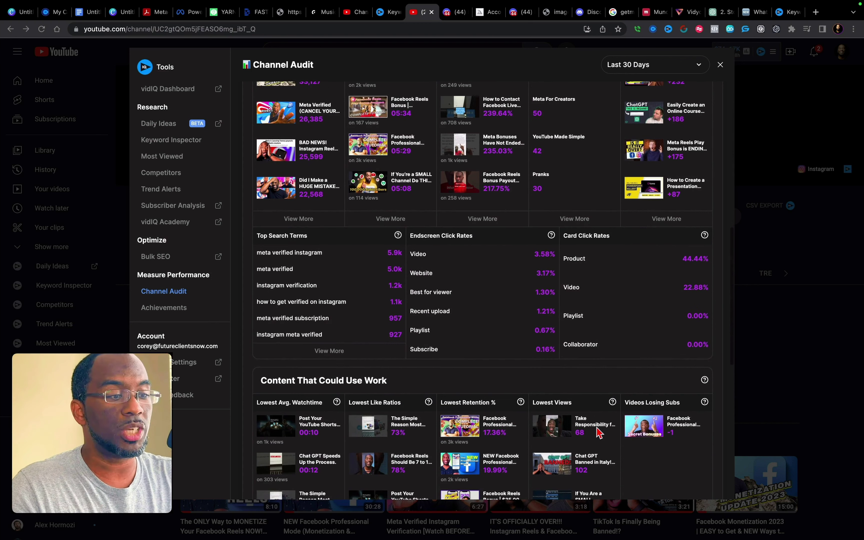
scroll(599, 433, down, 5)
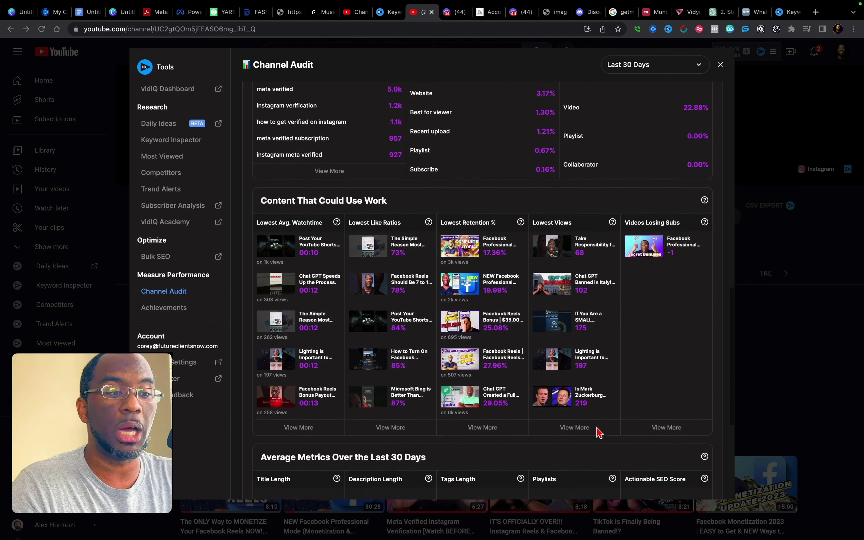
scroll(600, 433, down, 4)
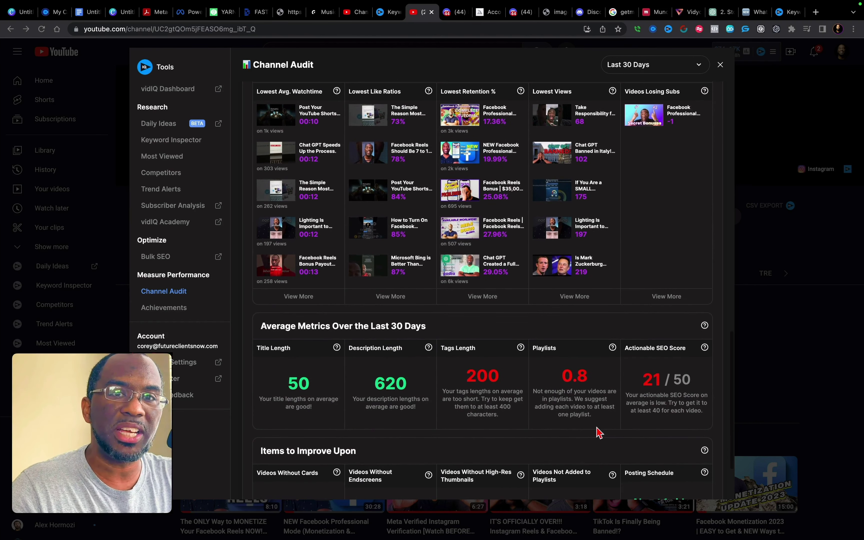
scroll(599, 432, down, 2)
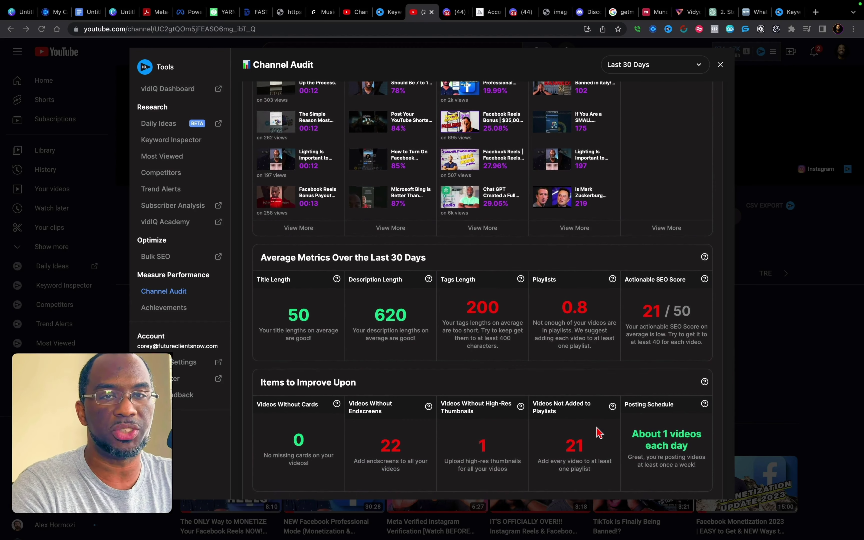
click(158, 123)
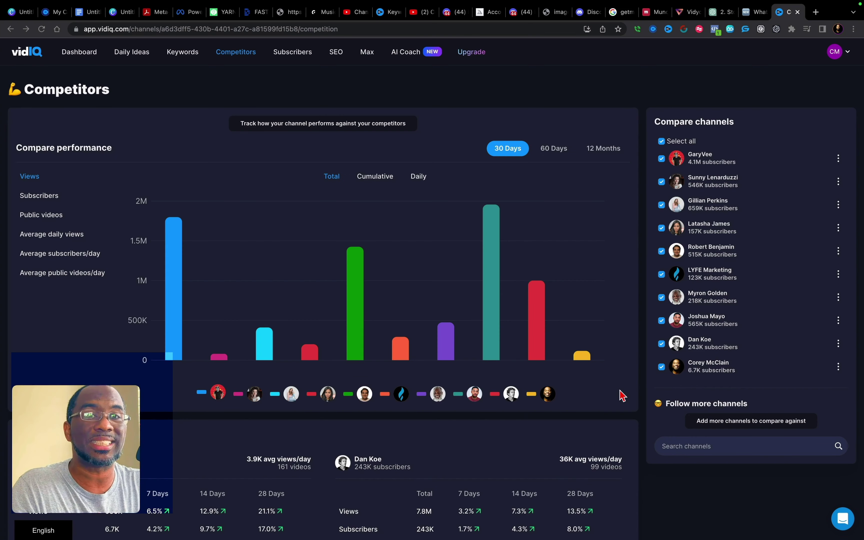
- Scroll through the competitor channel stats and the Bulk SEO page's recommended tags per video
scroll(621, 392, down, 8)
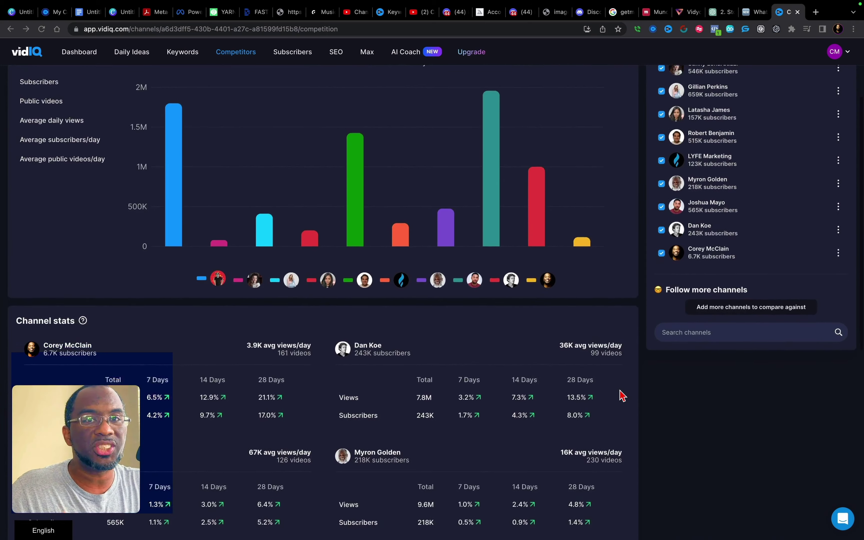
scroll(621, 394, down, 4)
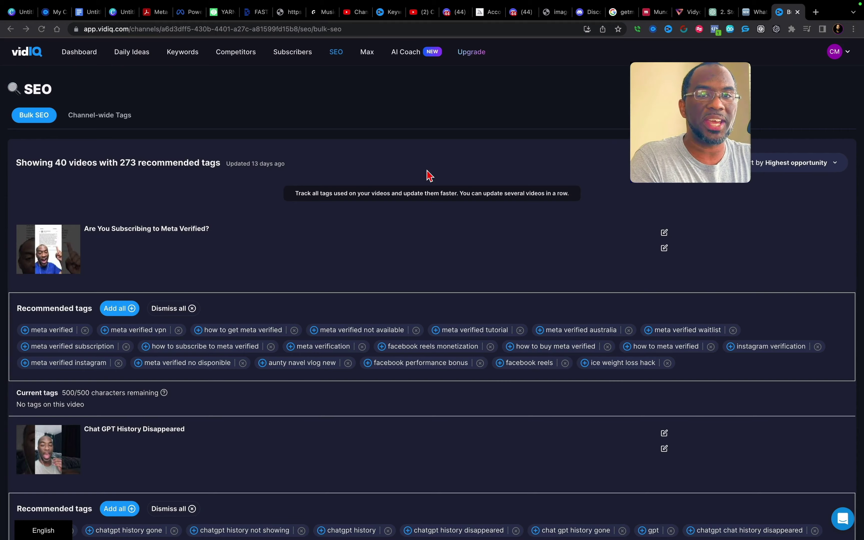
scroll(430, 157, down, 5)
scroll(429, 175, down, 7)
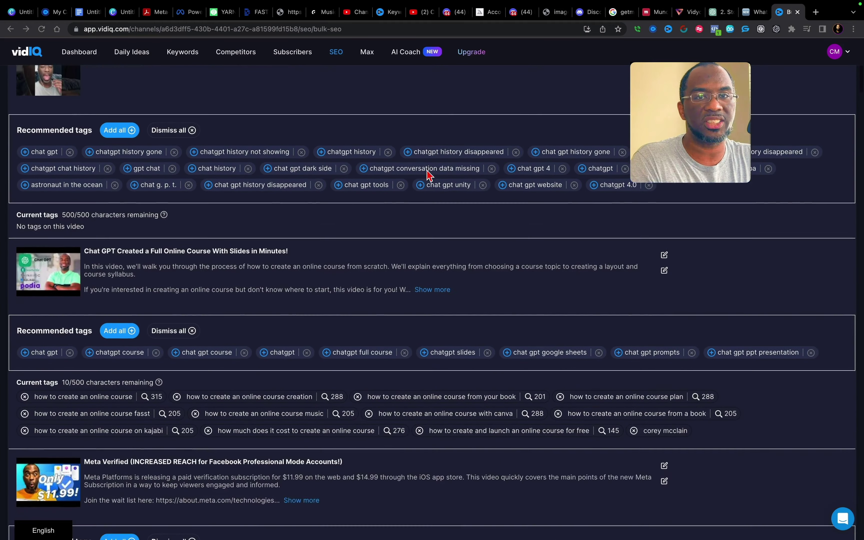
scroll(429, 175, down, 4)
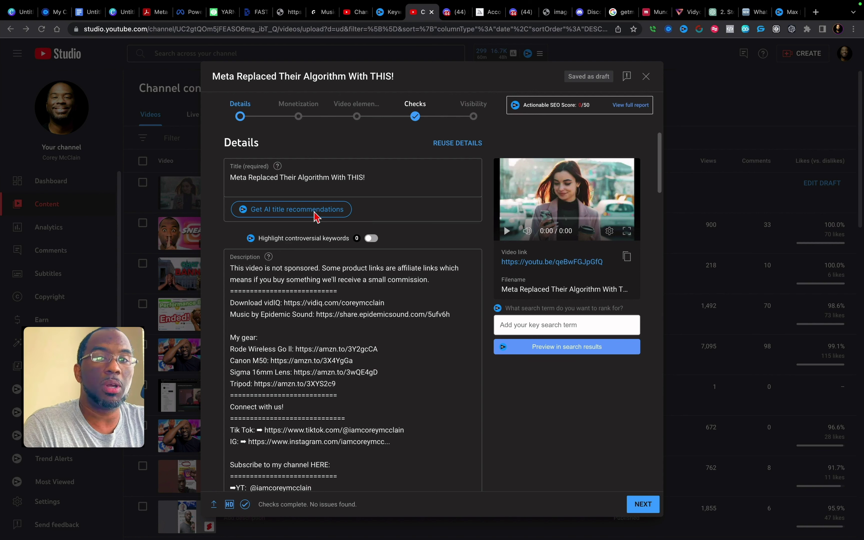
- Generate AI title recommendations for the 'Meta Replaced Their Algorithm With THIS!' draft, then open vidIQ's AI Coach
click(300, 210)
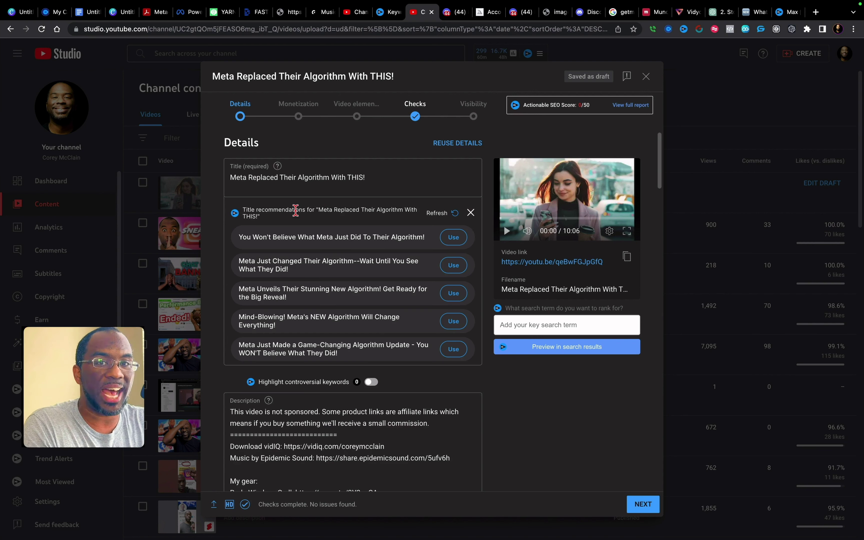
scroll(295, 278, down, 5)
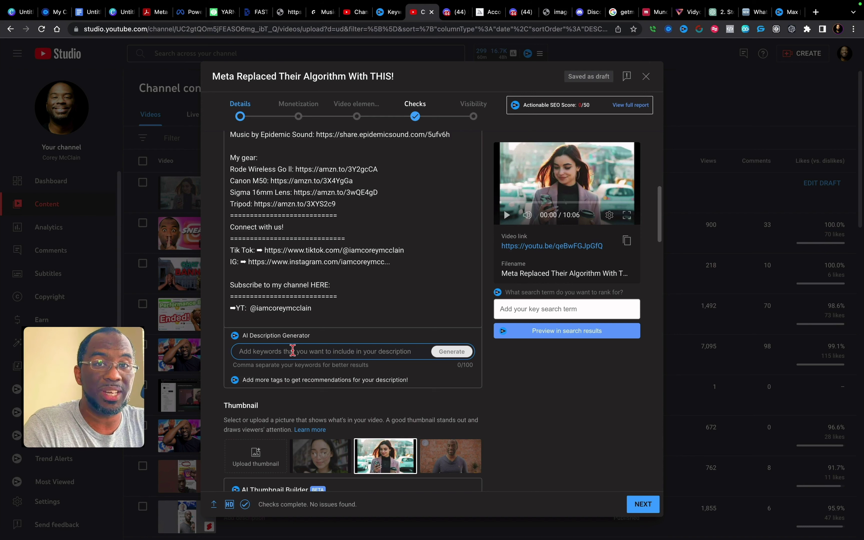
scroll(336, 357, down, 2)
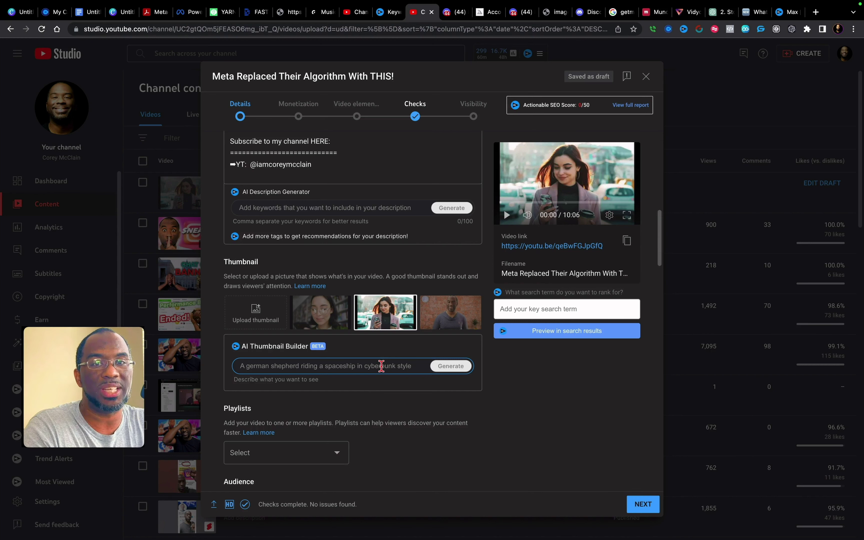
scroll(381, 365, down, 15)
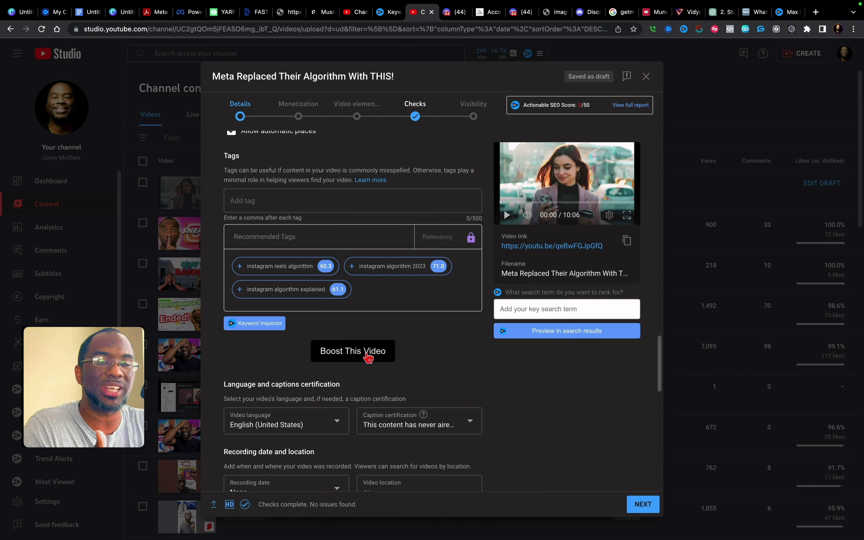
click(368, 355)
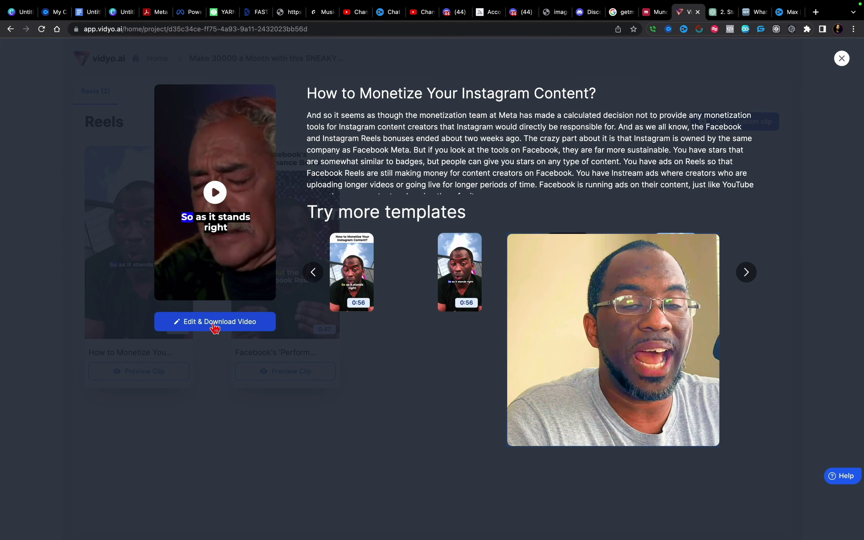
- Open the 'How to Monetize Your Instagram Content?' reel in the editor and browse All Templates
click(215, 322)
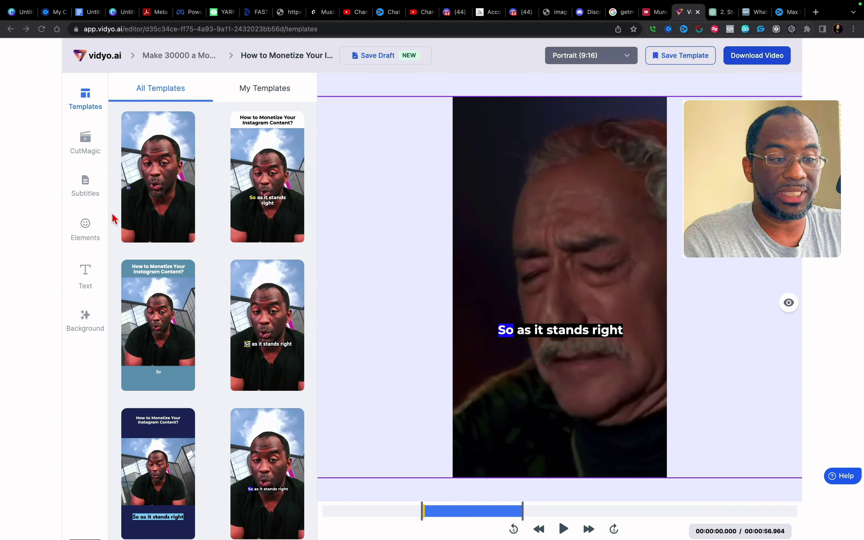
scroll(161, 292, down, 5)
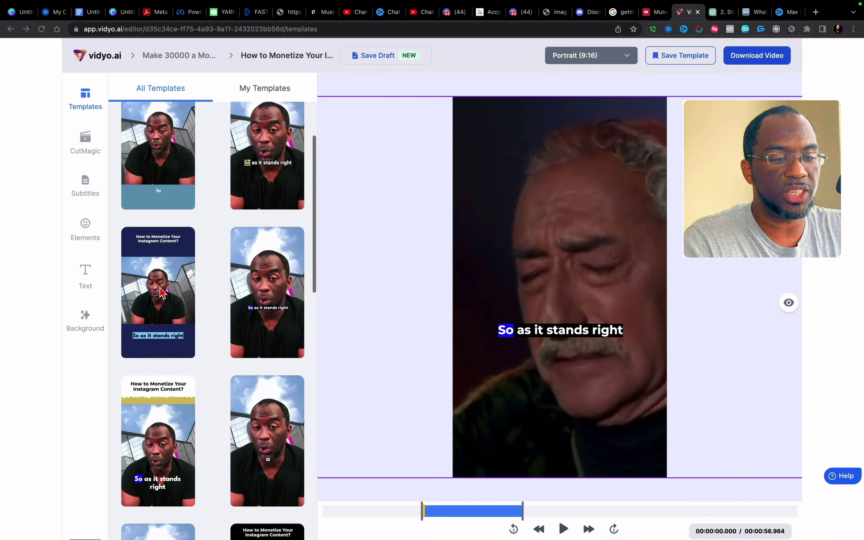
scroll(163, 293, down, 3)
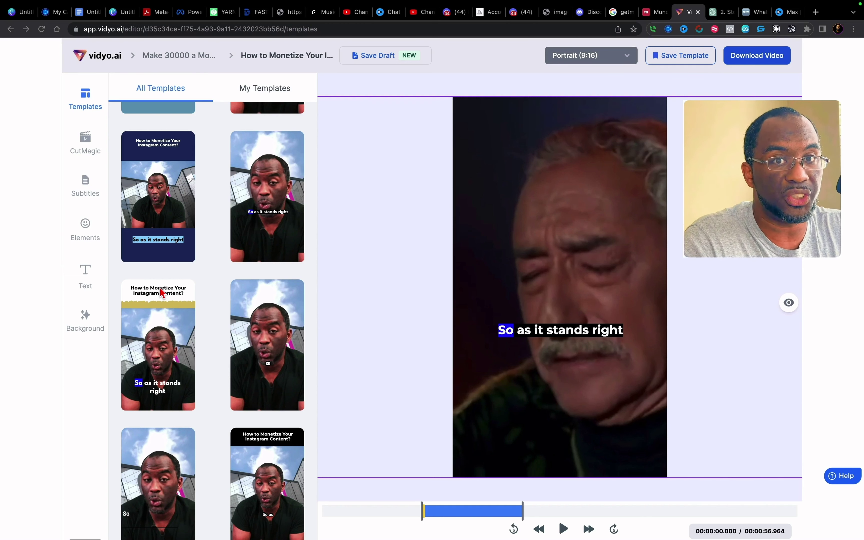
scroll(161, 293, up, 8)
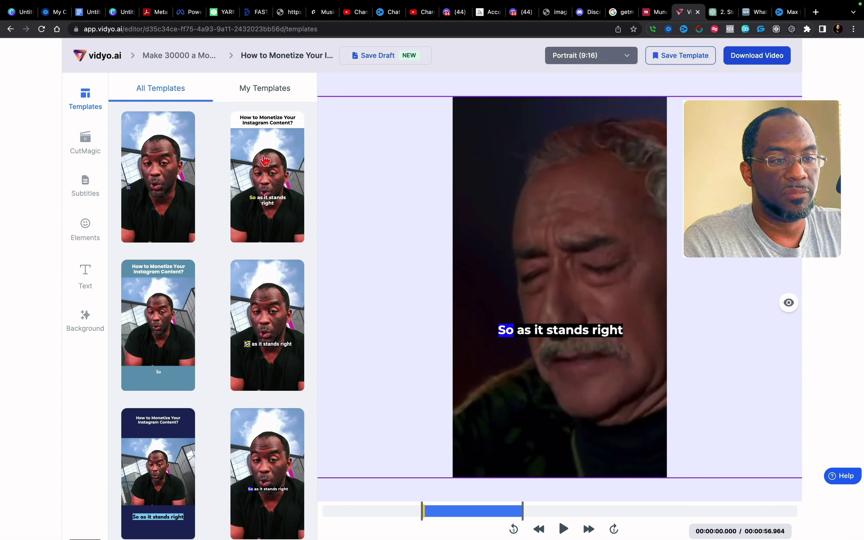
- Apply the second template with a white title header, then view the subtitle and element options
click(264, 128)
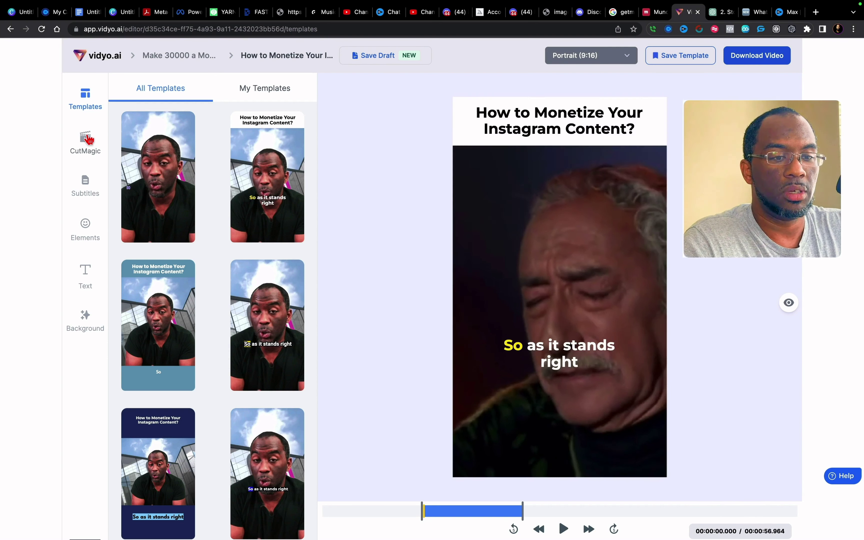
click(85, 184)
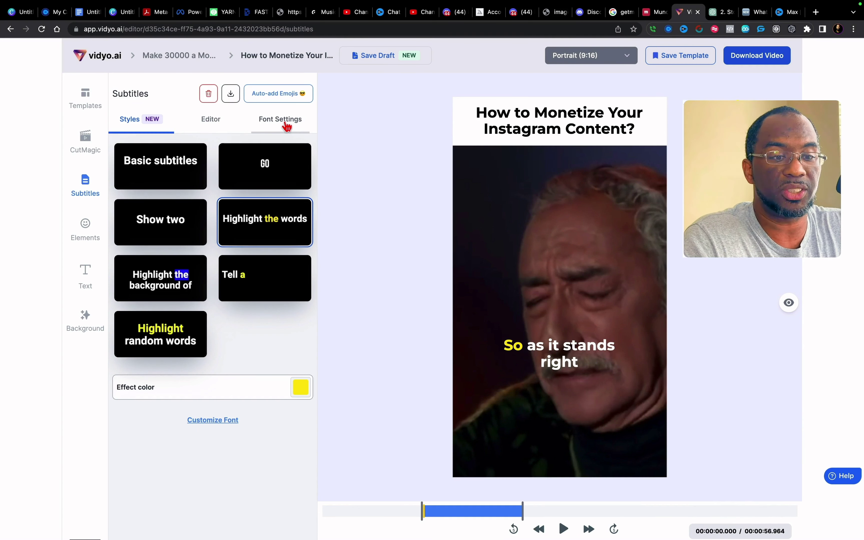
click(85, 226)
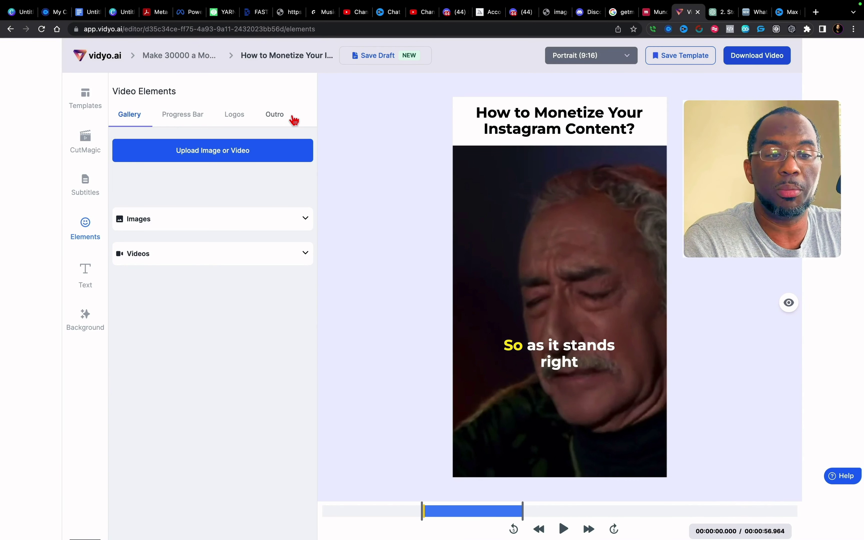
- View the clip's text overlays and background options, expanding Stock and Brand Kit Backgrounds
click(85, 274)
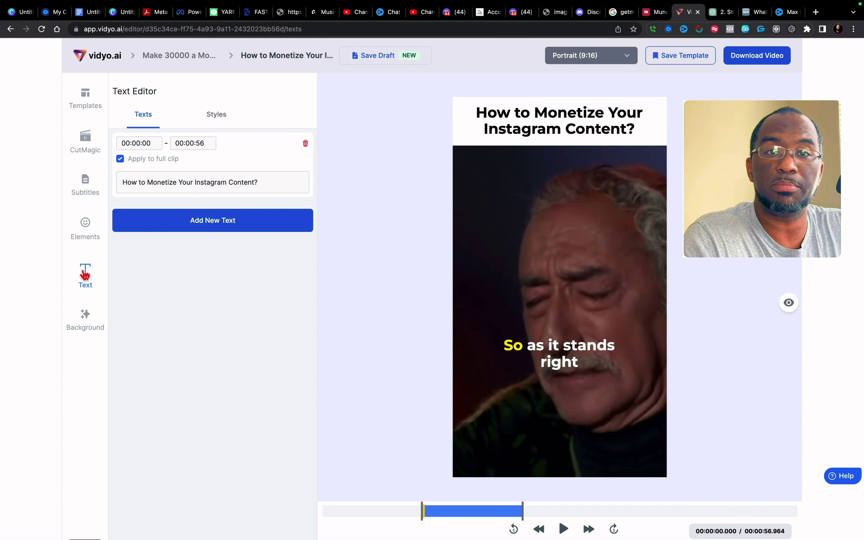
click(85, 316)
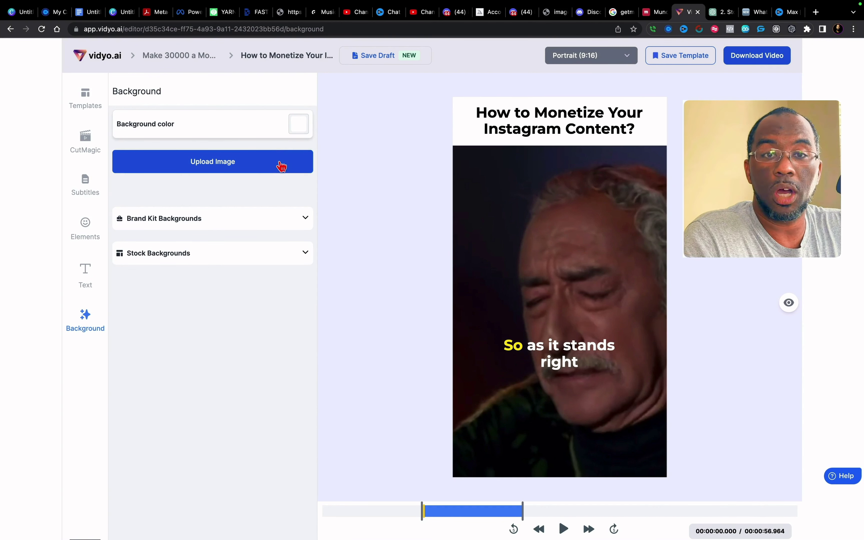
click(304, 254)
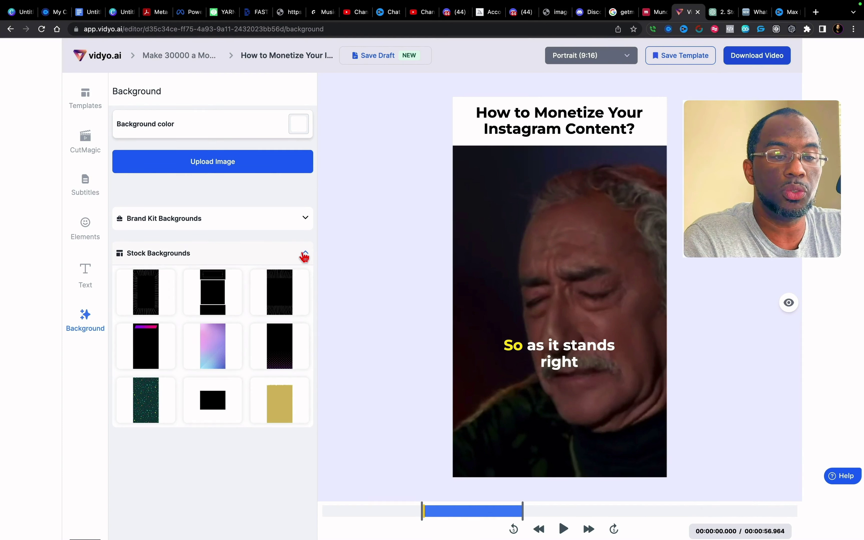
click(179, 224)
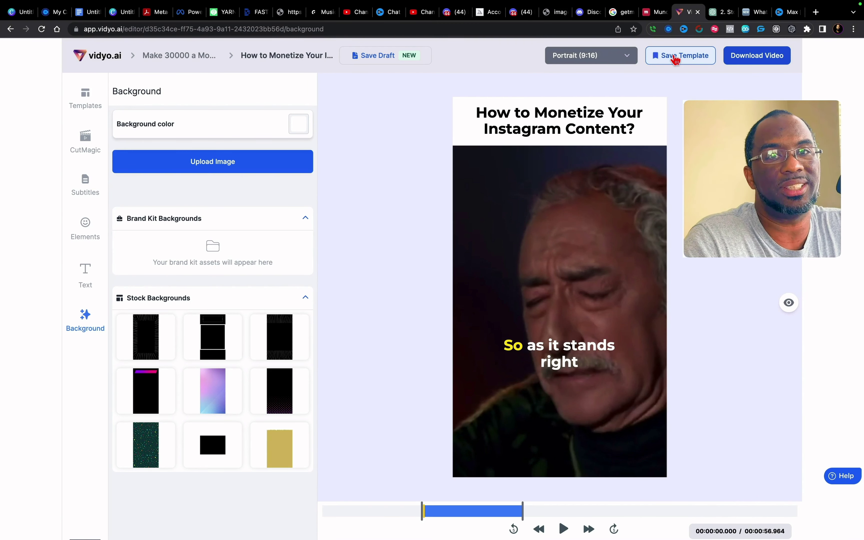
- Export the edited clip as an mp4, check My Templates, then open the Brand Kit page
click(756, 57)
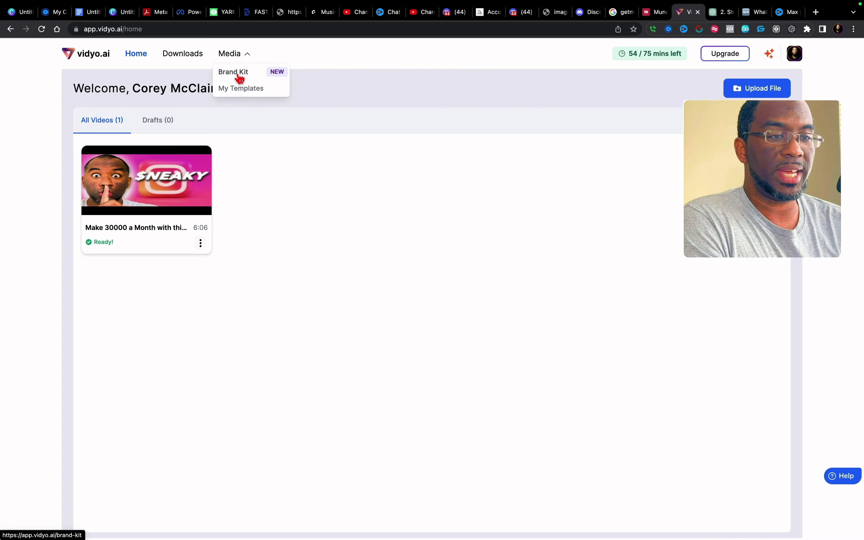
click(240, 89)
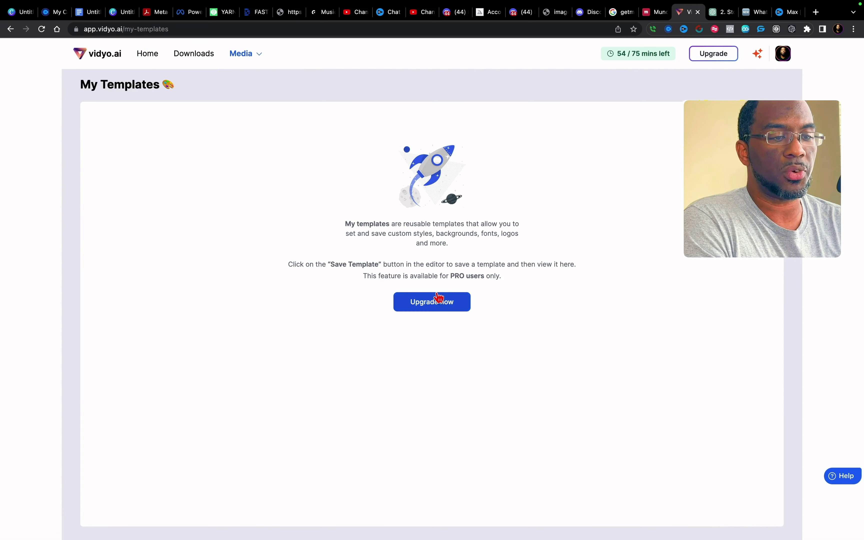
click(256, 54)
click(253, 73)
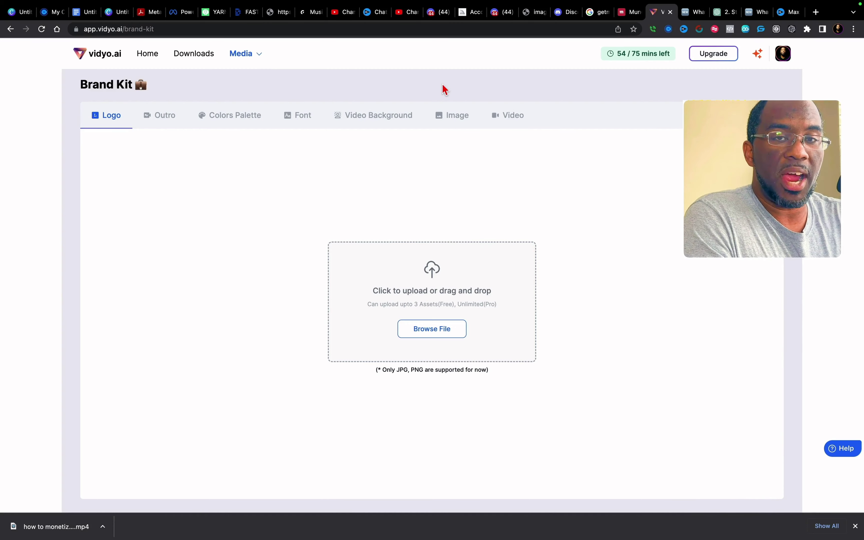
- Show the PRO upgrade plans: Free, PRO at US$299.99 and PRO+ at US$499.99 yearly
click(725, 60)
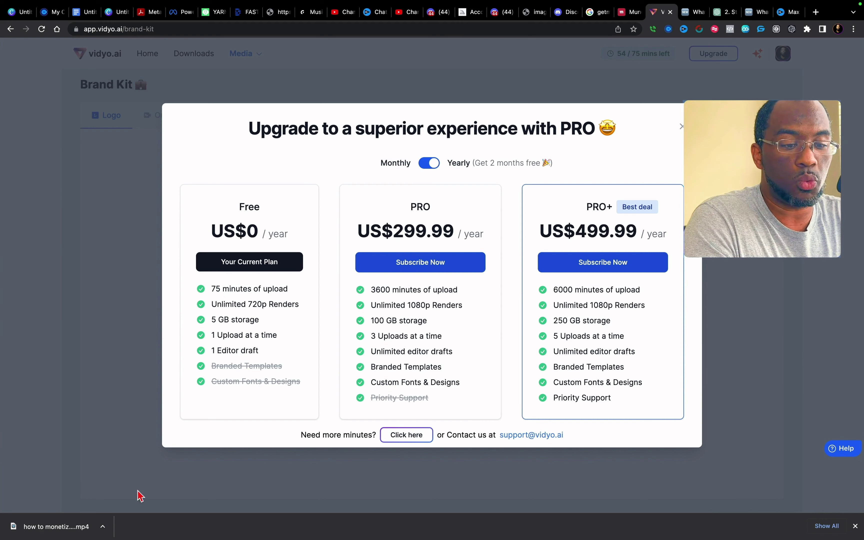
- Play the downloaded How to Monetize Your Instagram Content mp4 in QuickTime Player
click(62, 532)
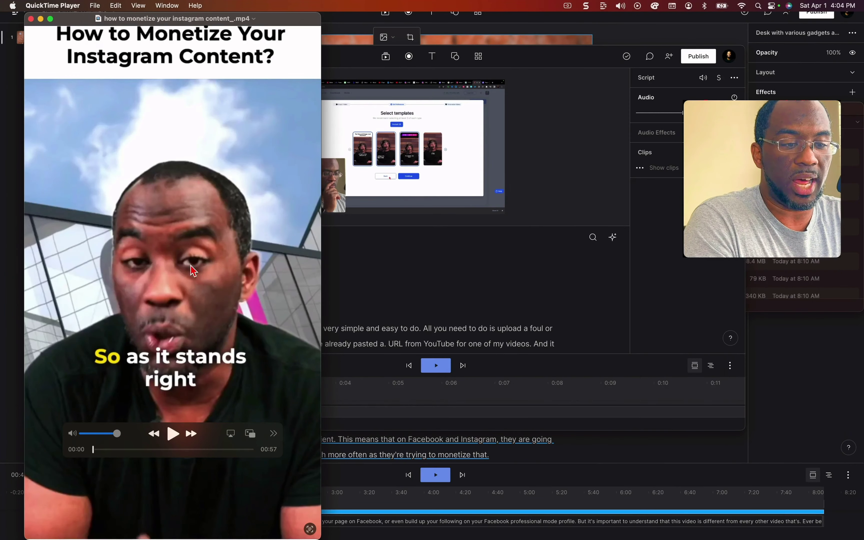
click(173, 435)
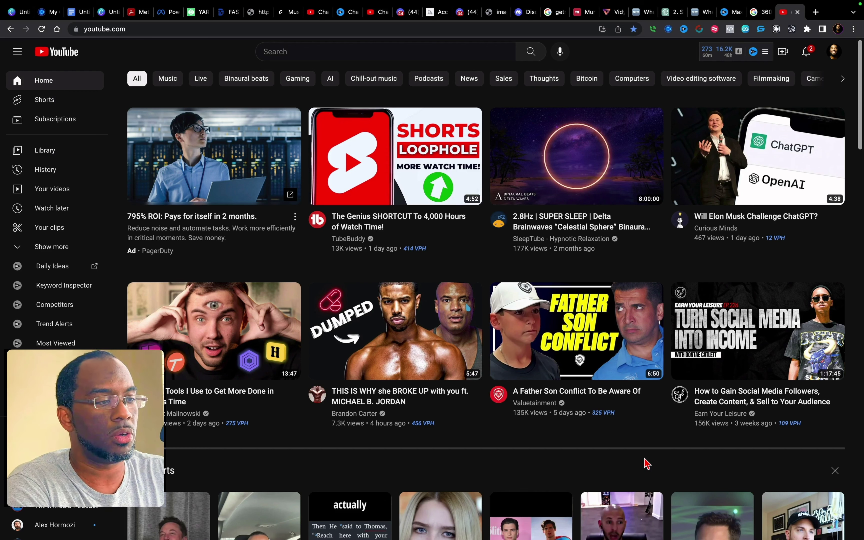
- Open the '5 Ai Tools I Use to Get More Done in Less Time' video and expand its Transcript & Summary panel
click(232, 333)
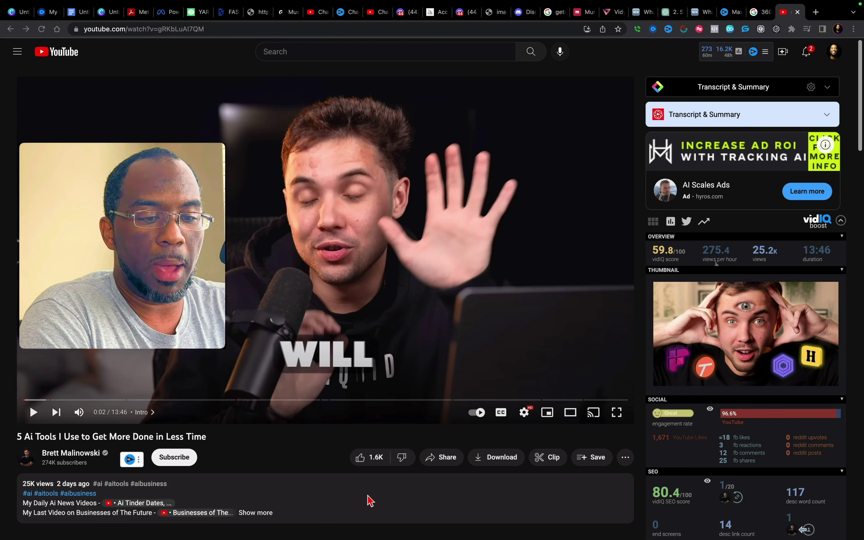
click(625, 458)
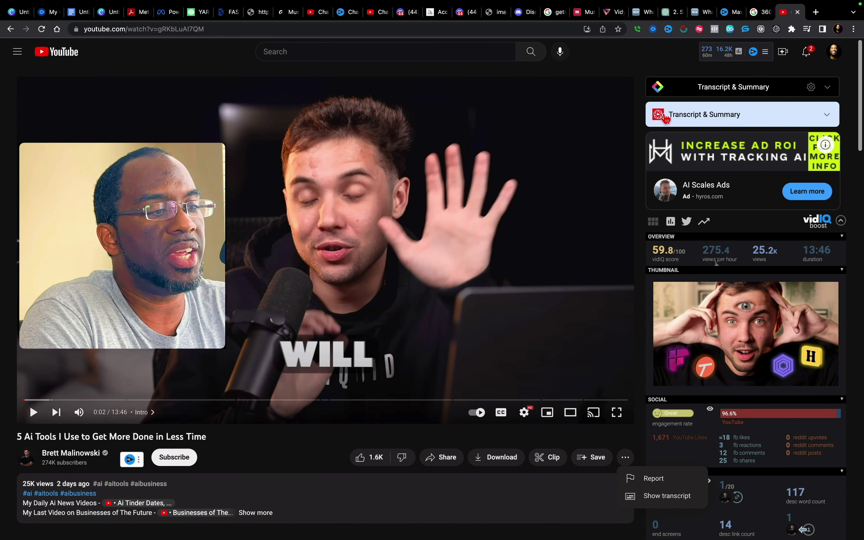
click(753, 89)
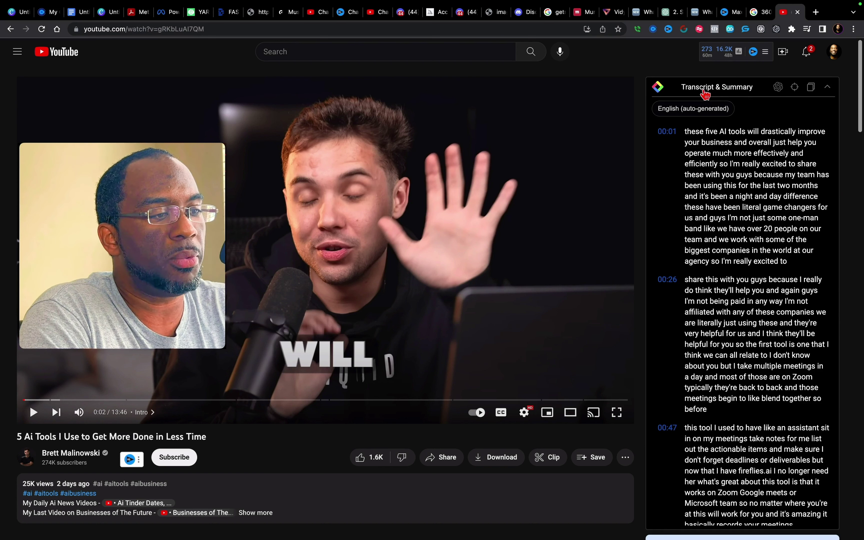
scroll(729, 286, down, 1)
scroll(728, 286, up, 1)
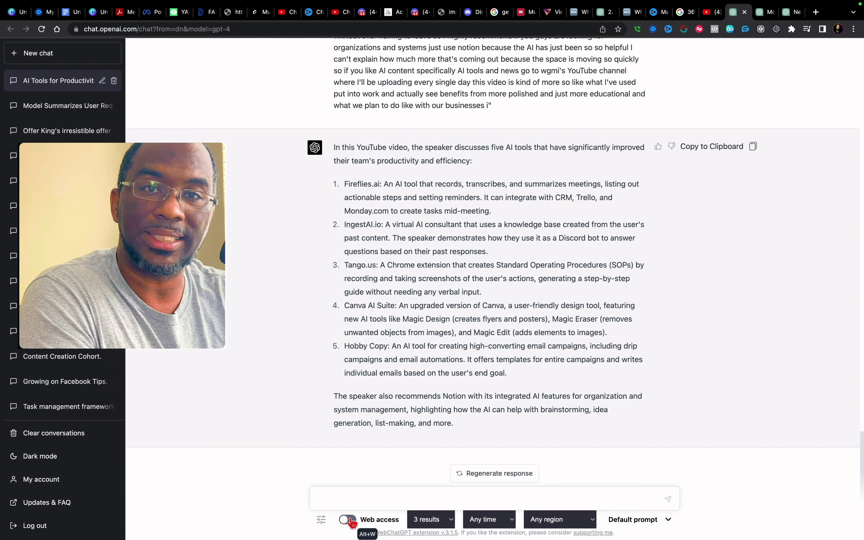
- With Web access on, ask ChatGPT for five better alternative AI tools, then go back to the YouTube tab
click(348, 519)
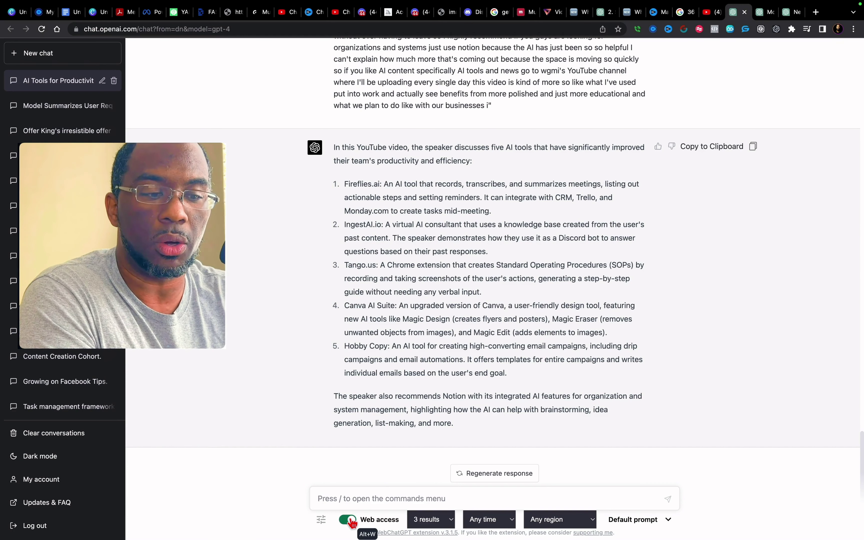
text(Give me 5 AI tools comparable to each of these but better.)
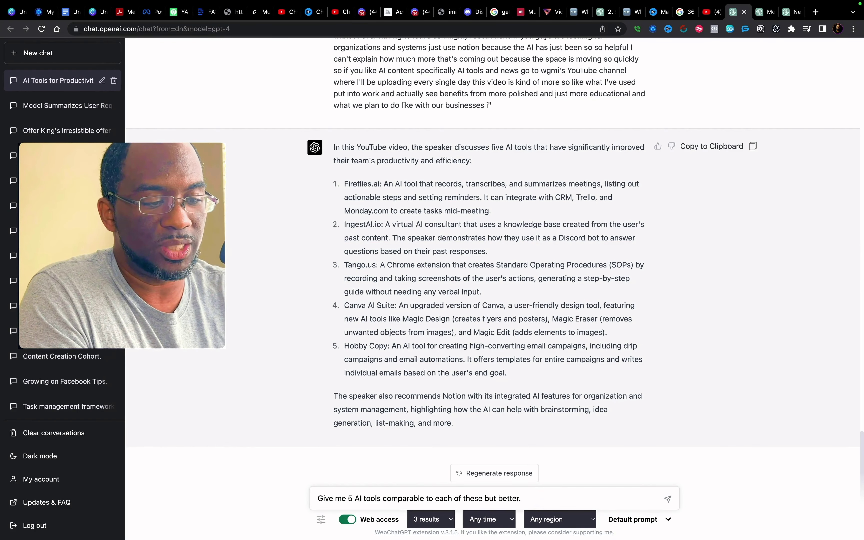
click(668, 500)
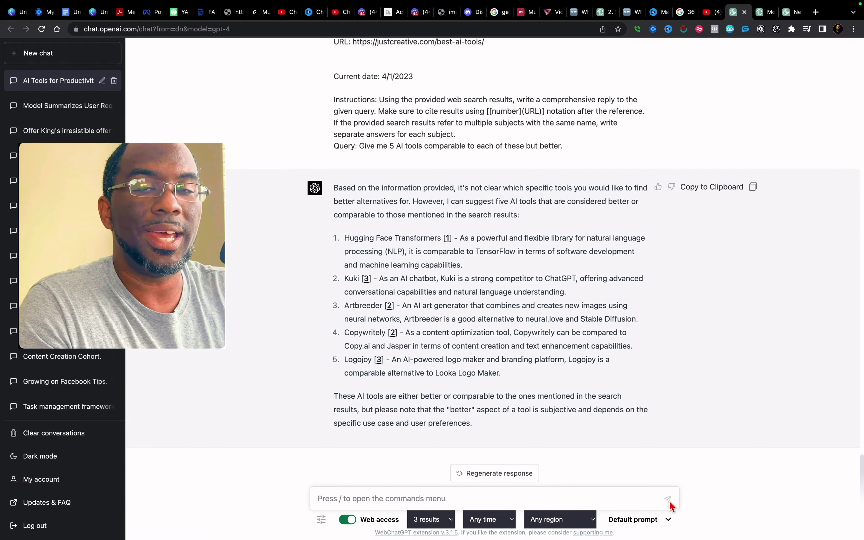
key(ctrl+shift+Tab)
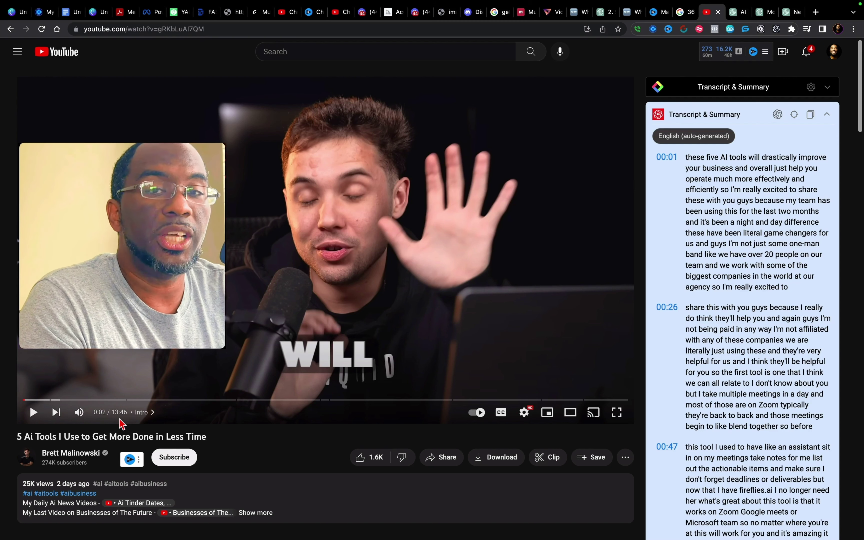
- Close the YouTube video tab with Cmd+W
key(super+w)
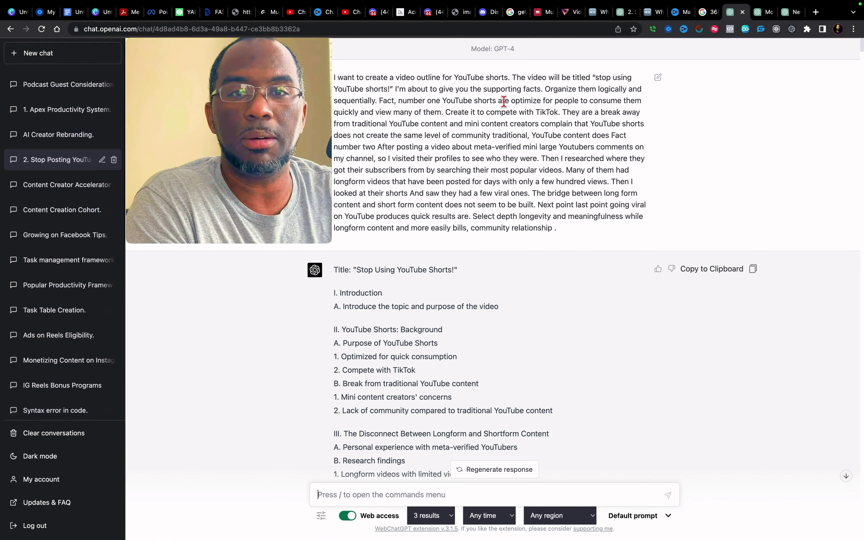
scroll(504, 103, down, 6)
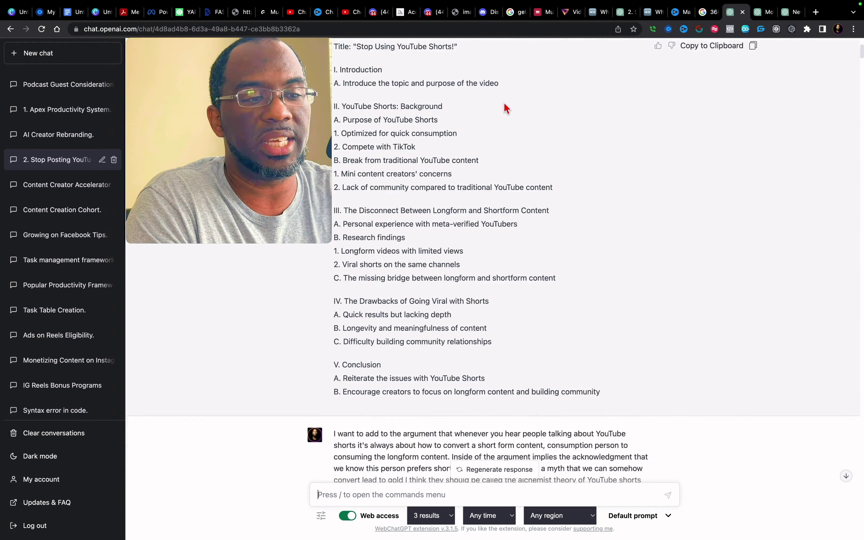
scroll(507, 108, down, 15)
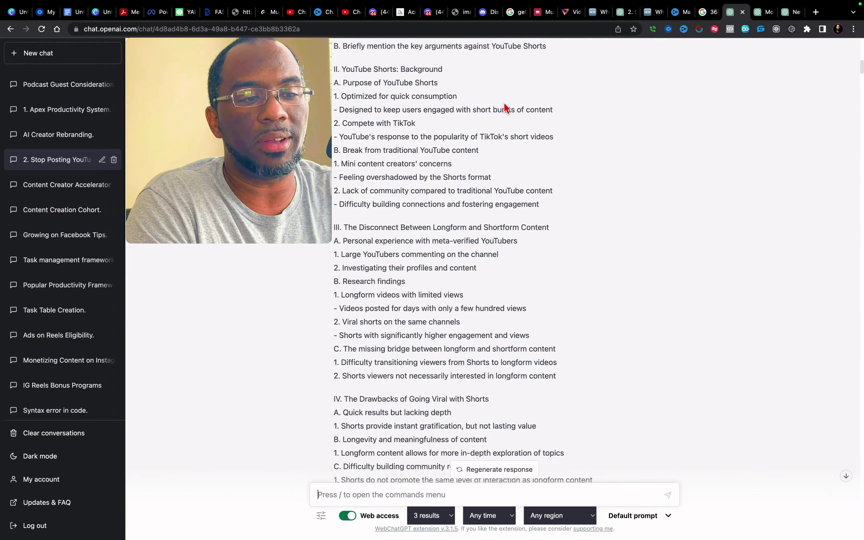
scroll(506, 108, down, 15)
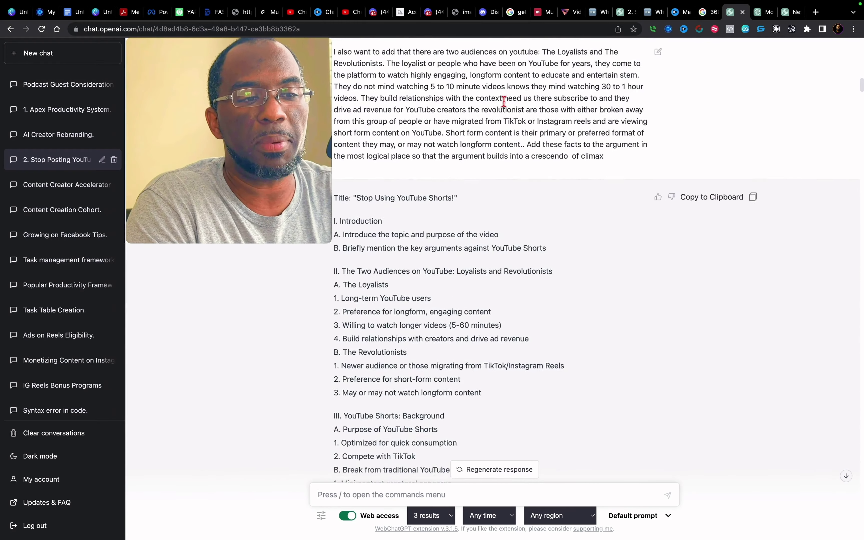
scroll(504, 101, down, 15)
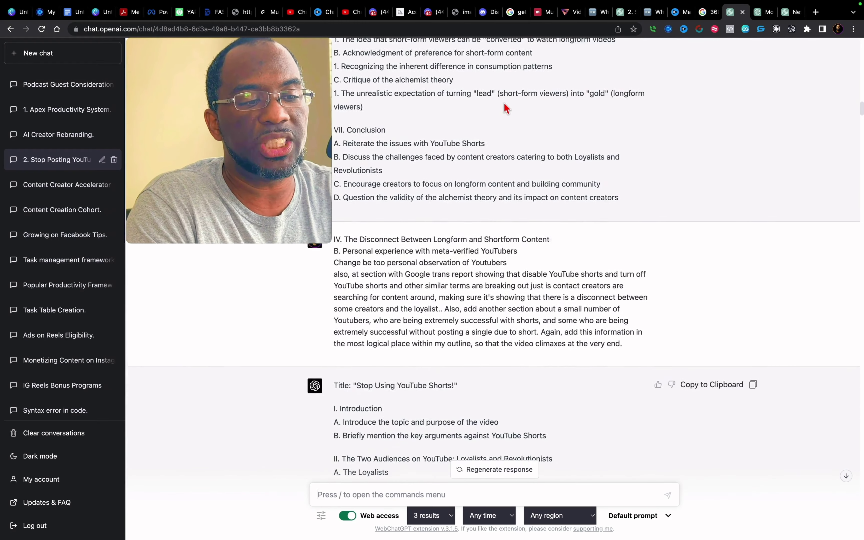
scroll(506, 108, down, 15)
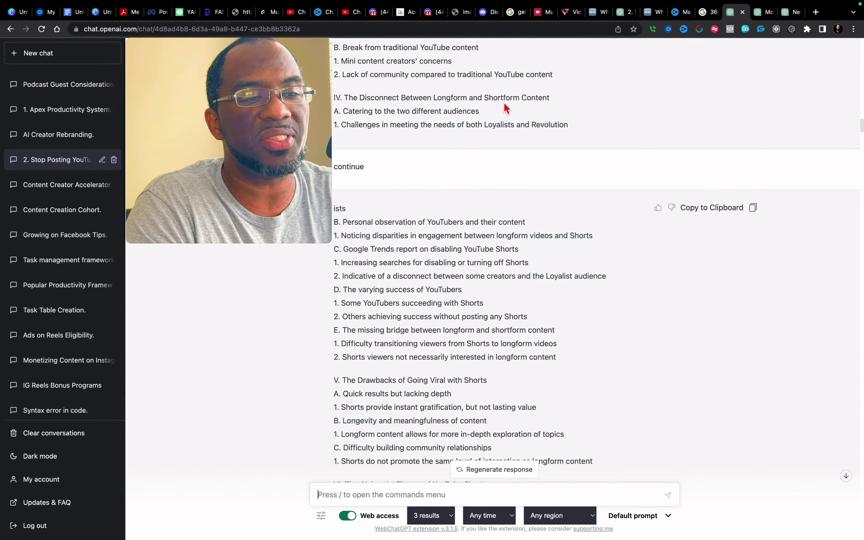
scroll(506, 108, down, 15)
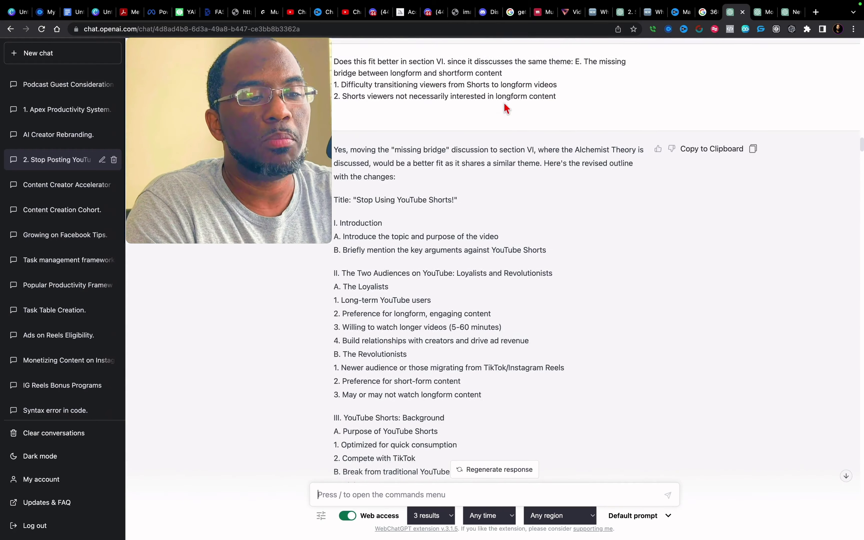
scroll(506, 109, down, 15)
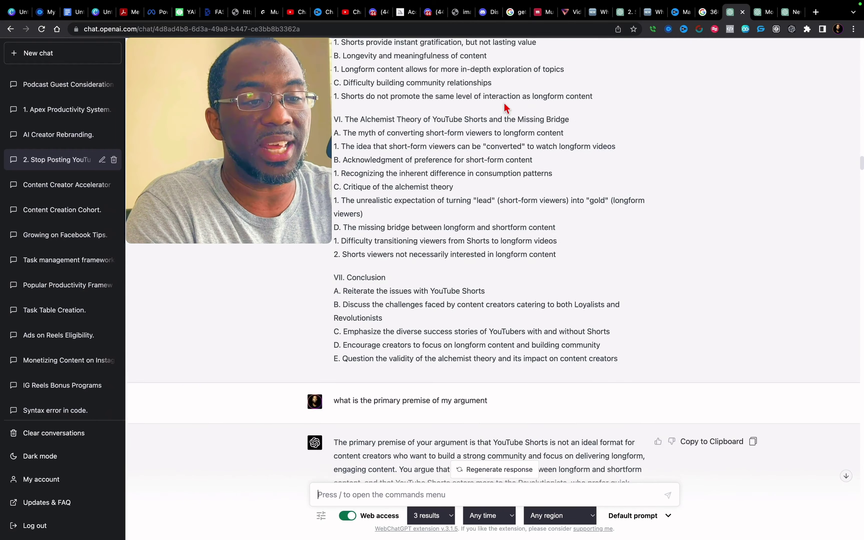
scroll(506, 108, down, 15)
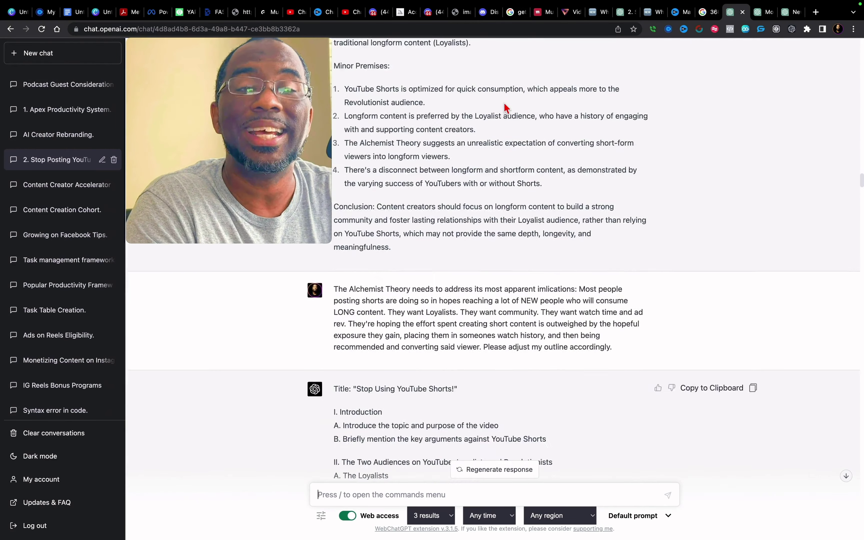
scroll(507, 108, down, 15)
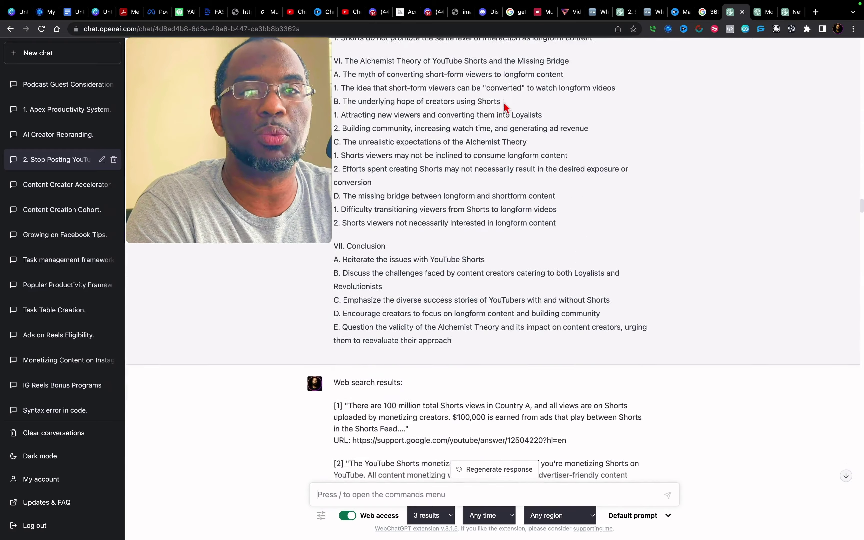
scroll(507, 109, down, 15)
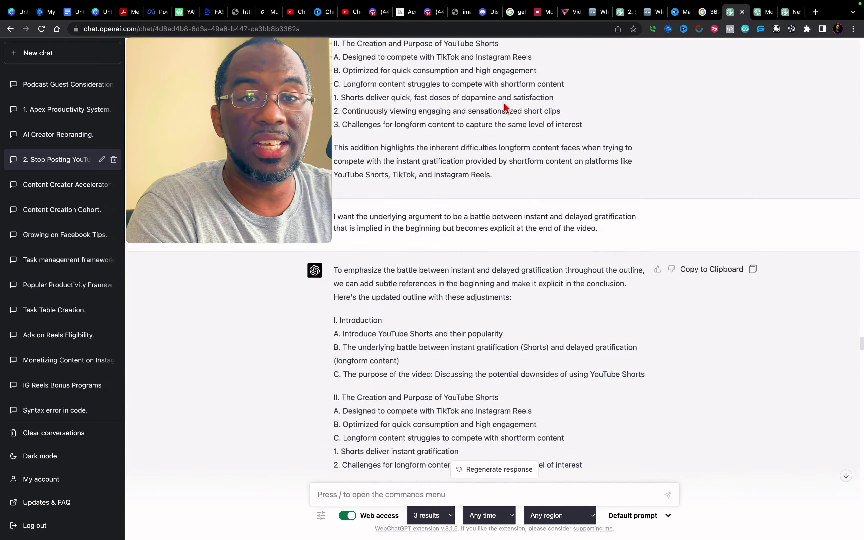
scroll(504, 101, down, 15)
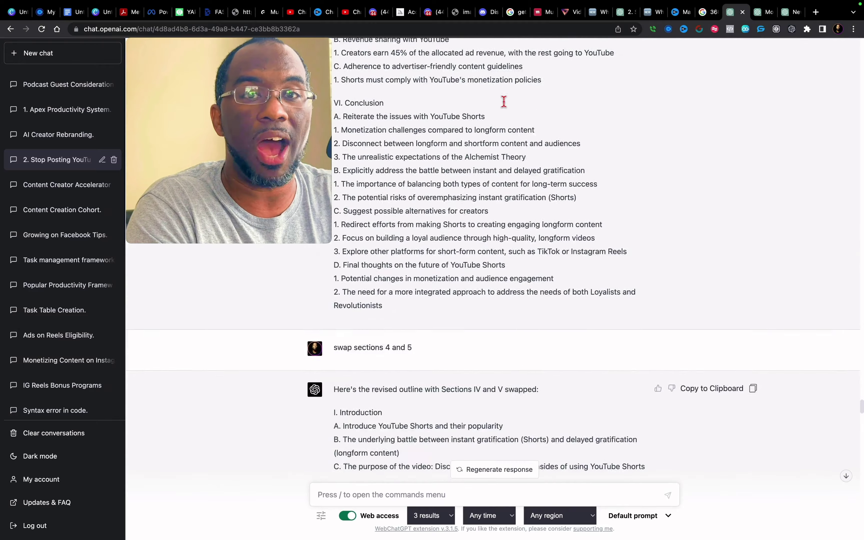
scroll(504, 101, down, 15)
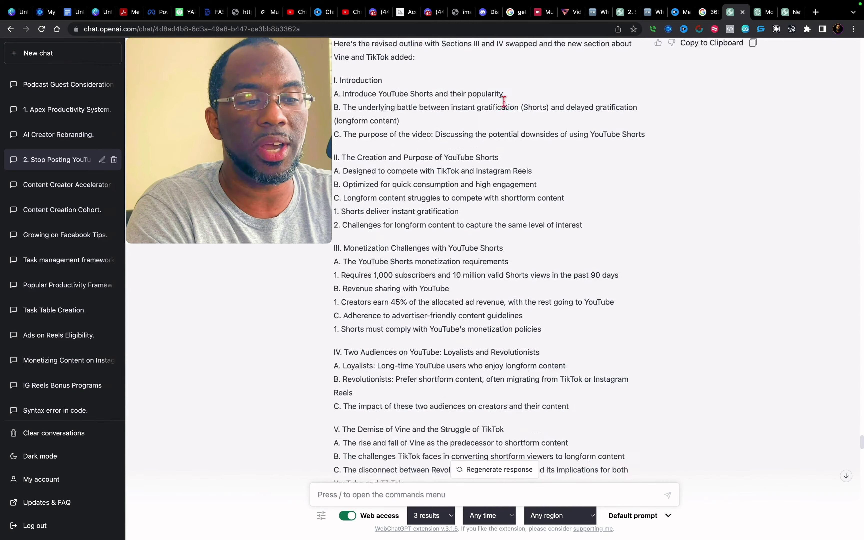
scroll(504, 102, down, 15)
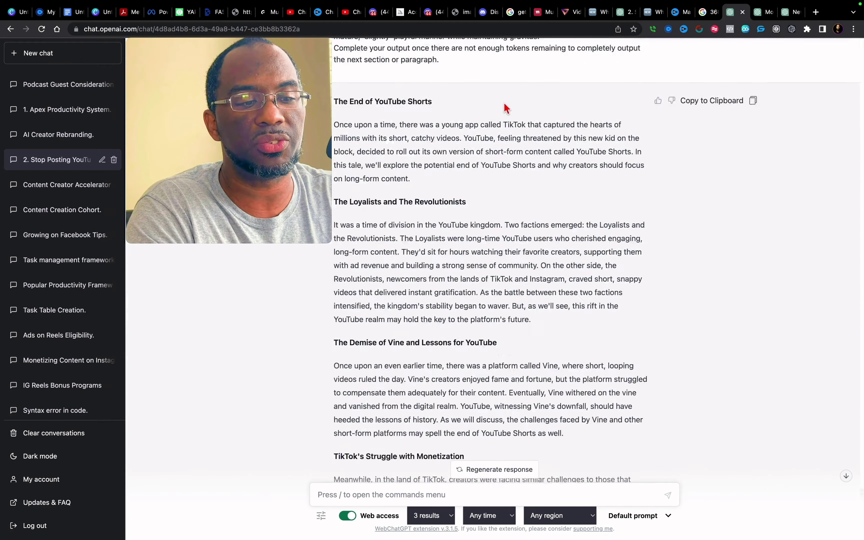
scroll(505, 105, down, 15)
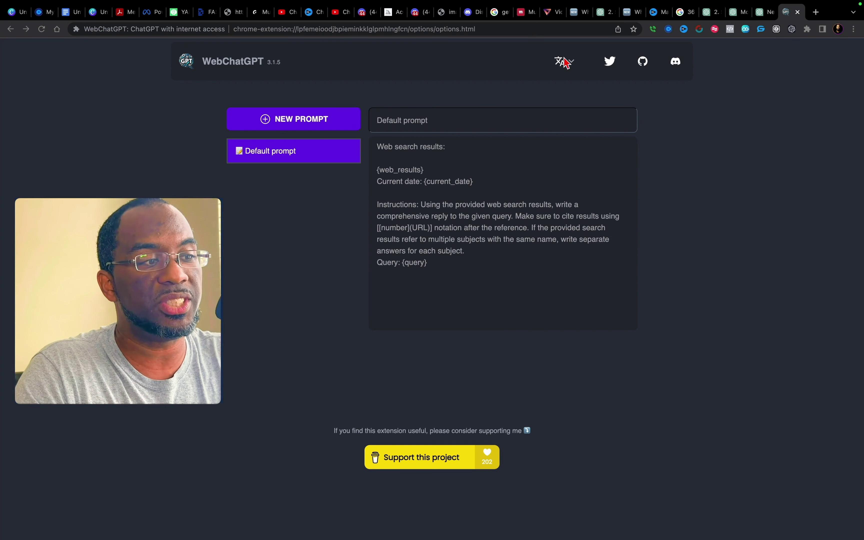
- In the new ChatGPT chat, leave Web access switched on, then go back to the WebChatGPT prompt settings
click(766, 16)
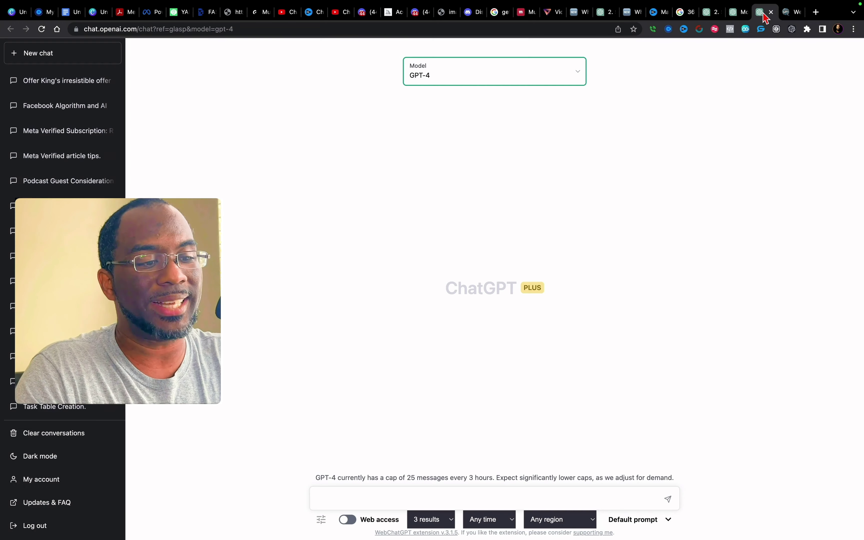
click(348, 520)
click(348, 520)
click(348, 520)
key(ctrl+Tab)
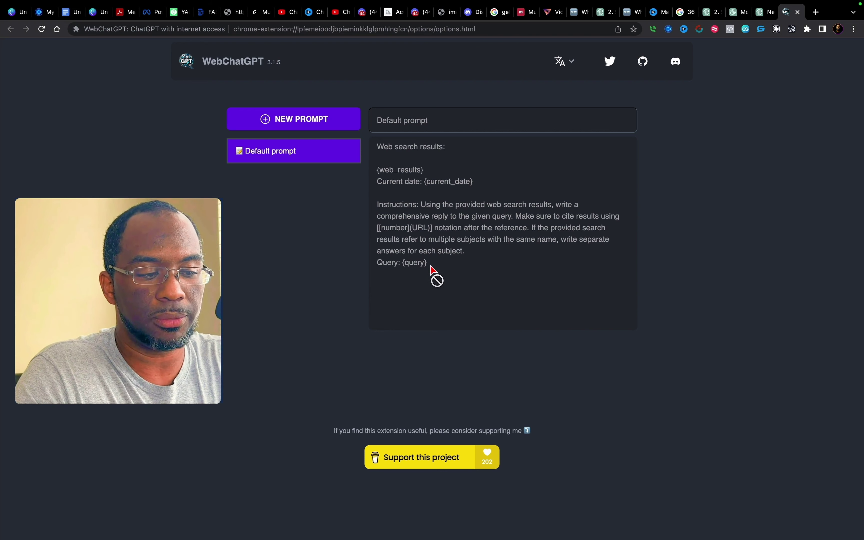
- Start a blank new WebChatGPT custom prompt
click(299, 122)
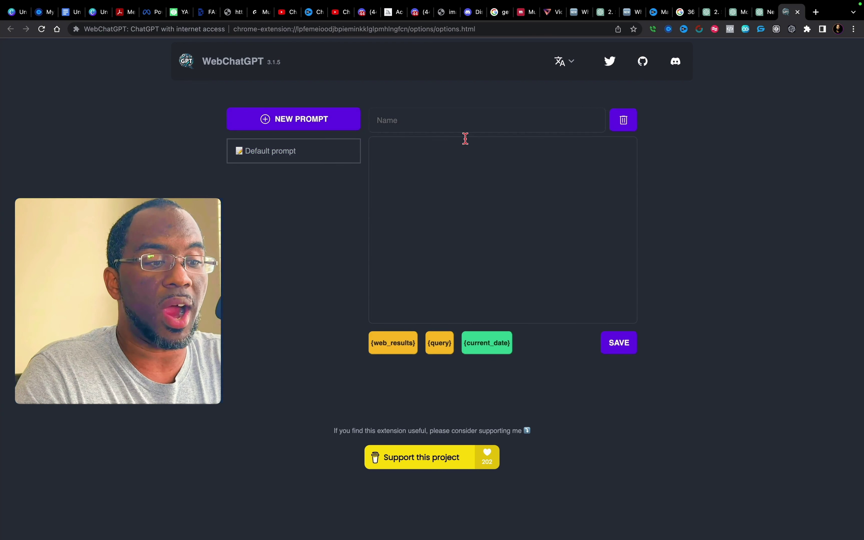